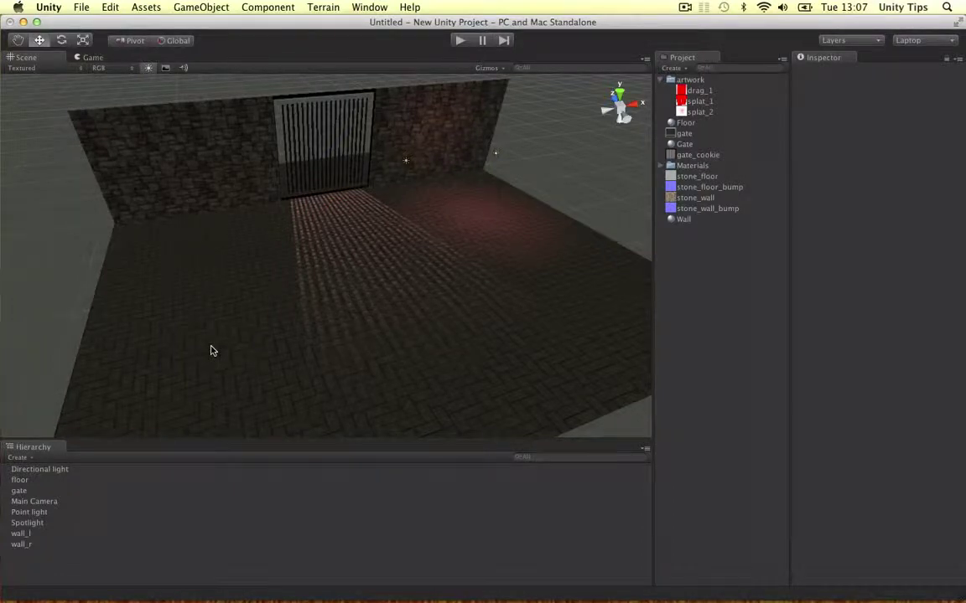
Examine the stone floor, walls, gate and lighting of the scene from several angles
{"action": "left_click_drag", "start_coordinate": [211, 351], "coordinate": [258, 242], "text": "alt"}
{"action": "left_click", "coordinate": [258, 242]}
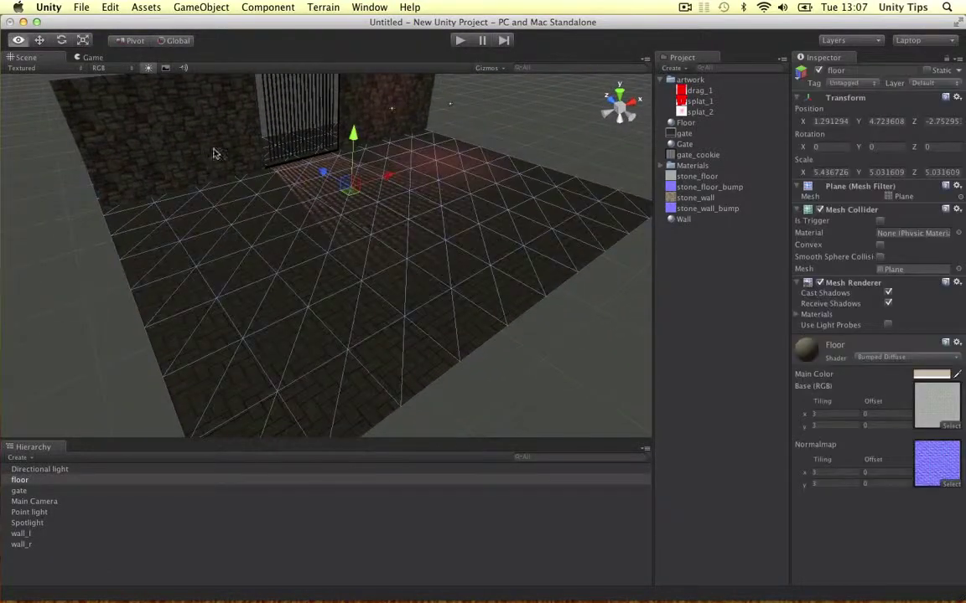
{"action": "left_click_drag", "start_coordinate": [229, 159], "coordinate": [227, 199], "text": "alt"}
{"action": "left_click", "coordinate": [227, 202]}
{"action": "left_click", "coordinate": [564, 136]}
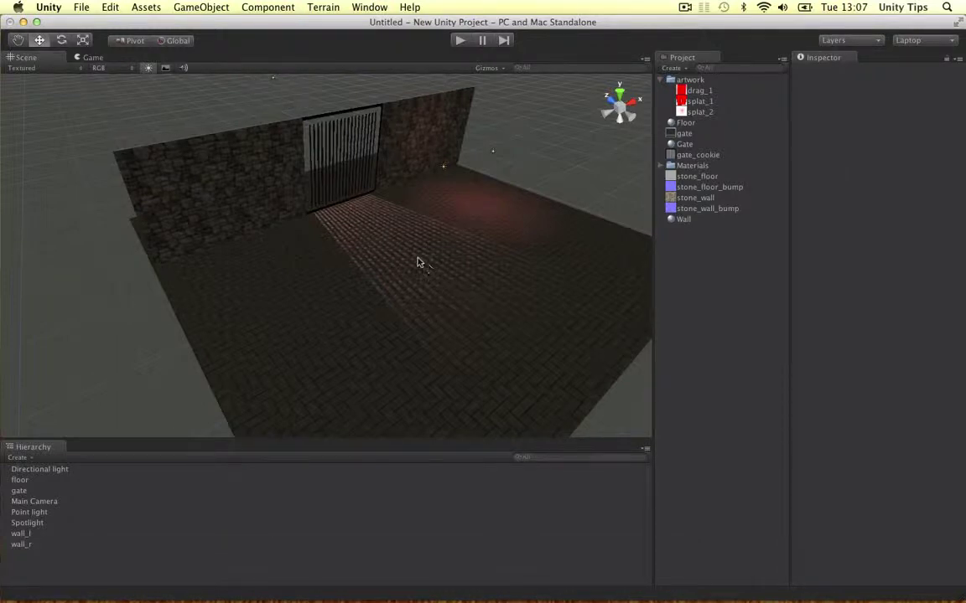
{"action": "left_click_drag", "start_coordinate": [384, 232], "coordinate": [451, 219], "text": "alt"}
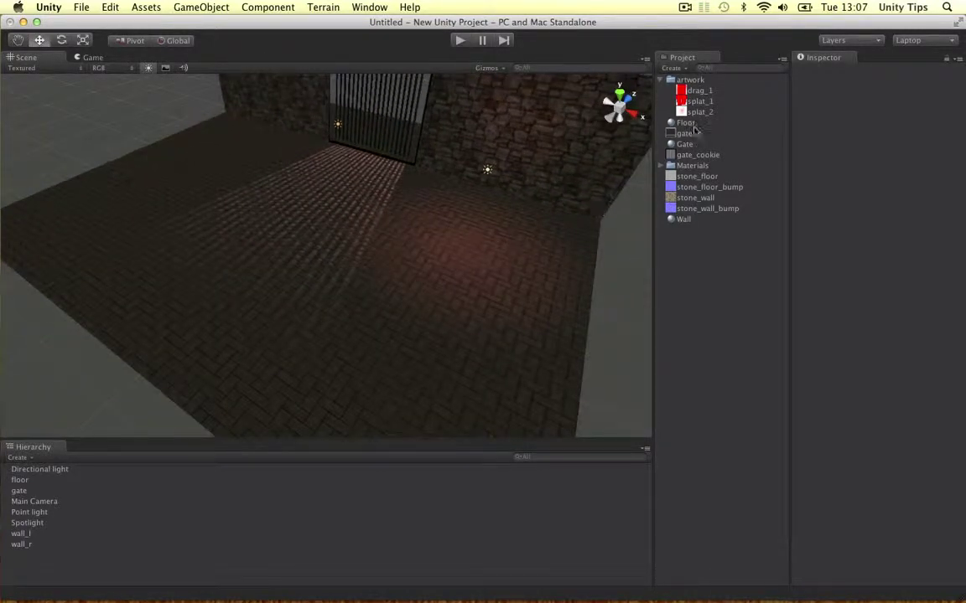
Inspect the import settings of the drag_1 and splat_1 textures in the artwork folder
{"action": "left_click", "coordinate": [701, 90]}
{"action": "left_click", "coordinate": [700, 101]}
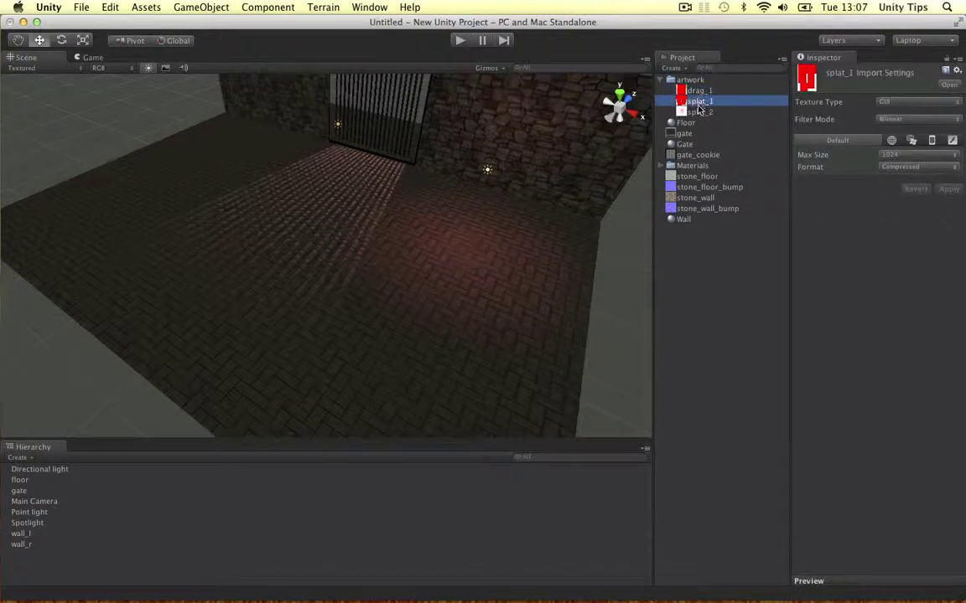
{"action": "left_click", "coordinate": [695, 90]}
{"action": "left_click", "coordinate": [696, 101]}
{"action": "left_click", "coordinate": [689, 90]}
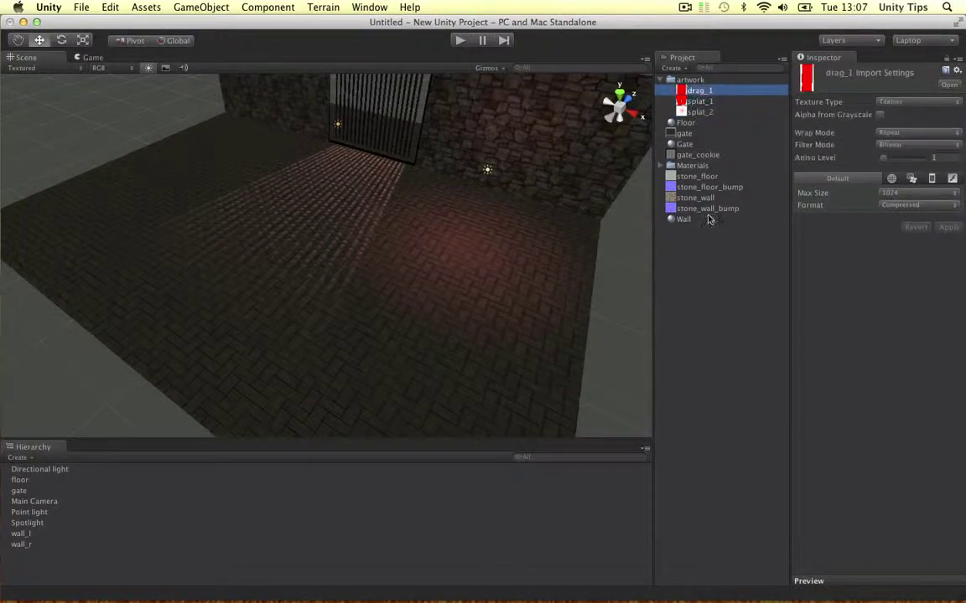
{"action": "left_click", "coordinate": [717, 246]}
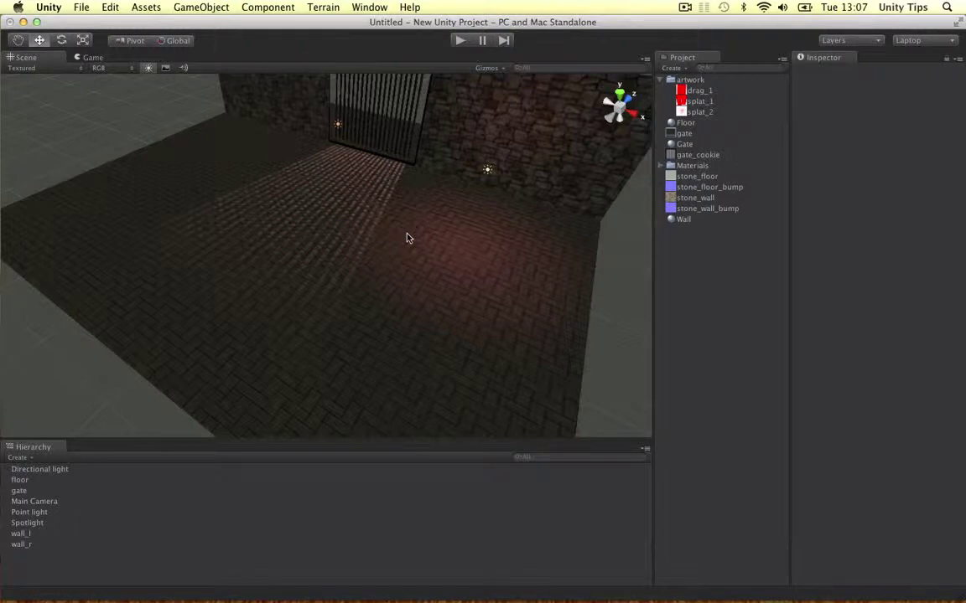
{"action": "left_click", "coordinate": [701, 91]}
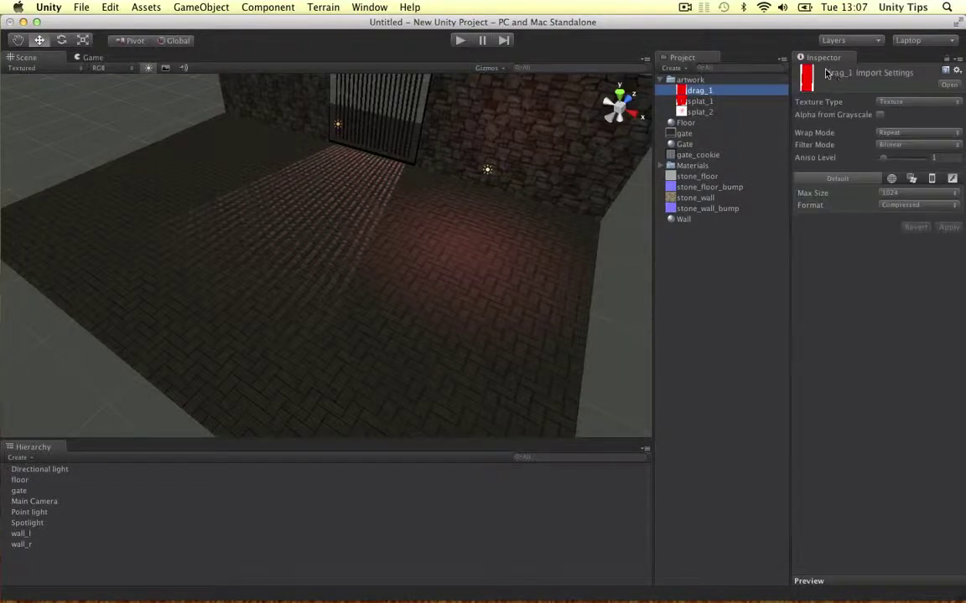
{"action": "left_click", "coordinate": [675, 335]}
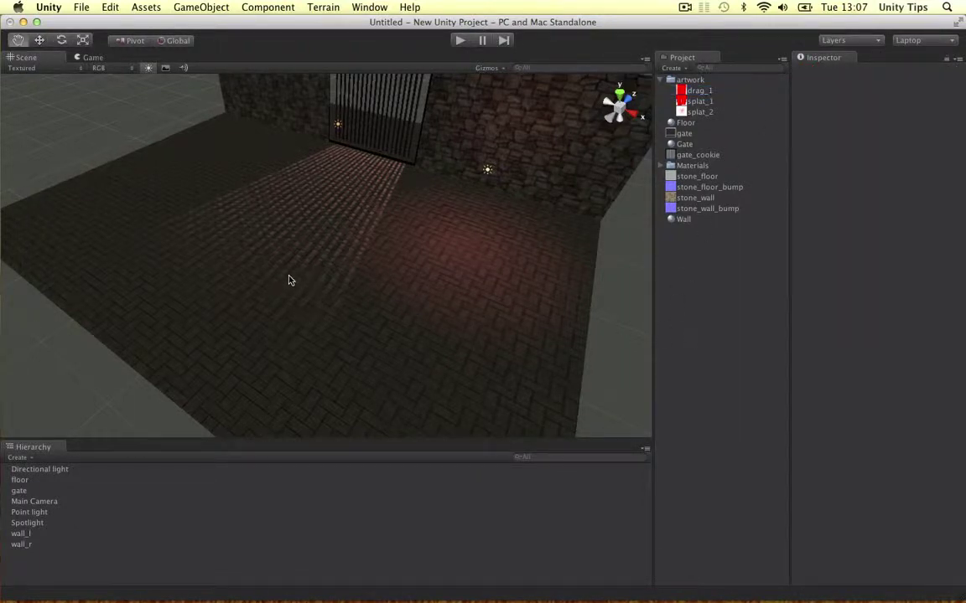
Create a plane and place it just above the floor at about X 14.3, Y 6.8, Z -12.6
{"action": "left_click_drag", "start_coordinate": [291, 280], "coordinate": [333, 259], "text": "alt"}
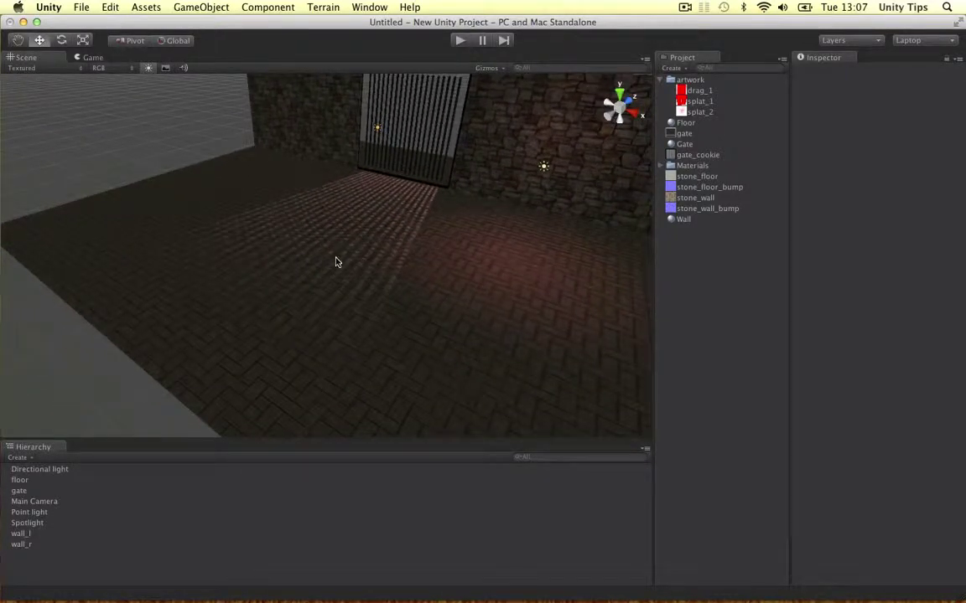
{"action": "left_click", "coordinate": [198, 6]}
{"action": "mouse_move", "coordinate": [205, 36]}
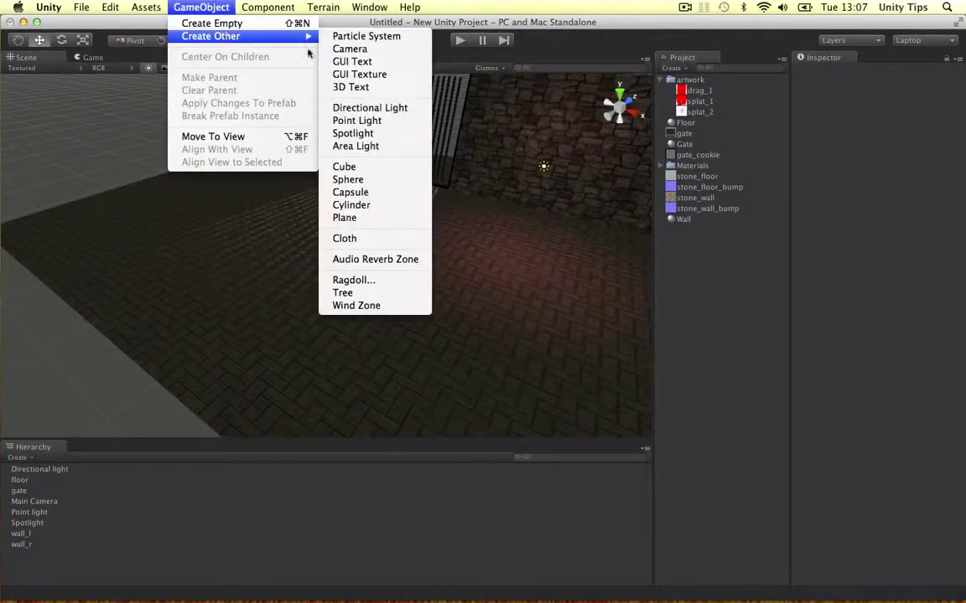
{"action": "left_click", "coordinate": [367, 220]}
{"action": "left_click_drag", "start_coordinate": [388, 254], "coordinate": [486, 234]}
{"action": "left_click_drag", "start_coordinate": [562, 279], "coordinate": [399, 302]}
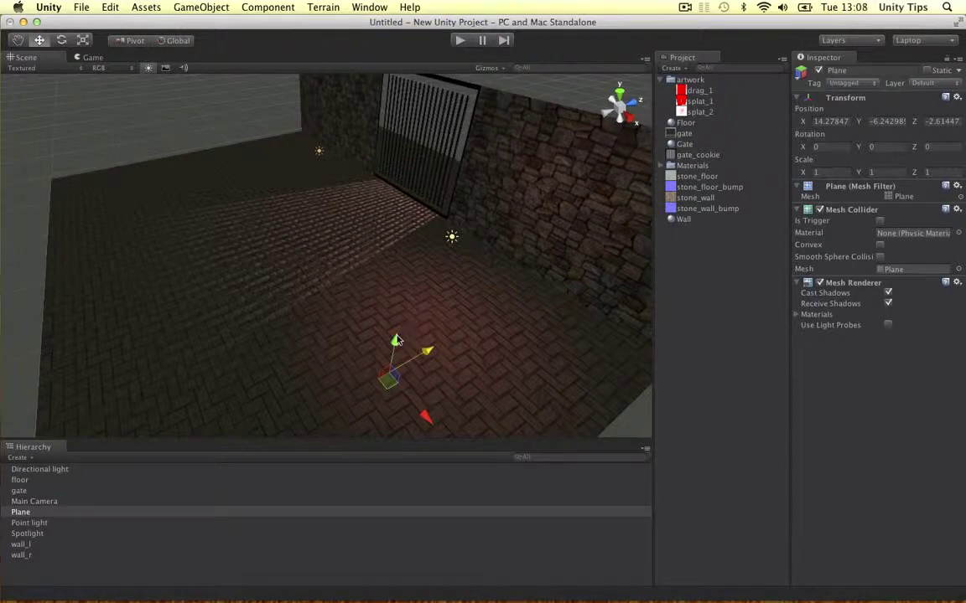
{"action": "left_click_drag", "start_coordinate": [396, 341], "coordinate": [292, 335]}
Scale the new plane into a long strip, about 0.86 in X and 2.18 in Z
{"action": "left_click_drag", "start_coordinate": [302, 332], "coordinate": [394, 199], "text": "alt"}
{"action": "key", "text": "r"}
{"action": "left_click_drag", "start_coordinate": [386, 267], "coordinate": [382, 268]}
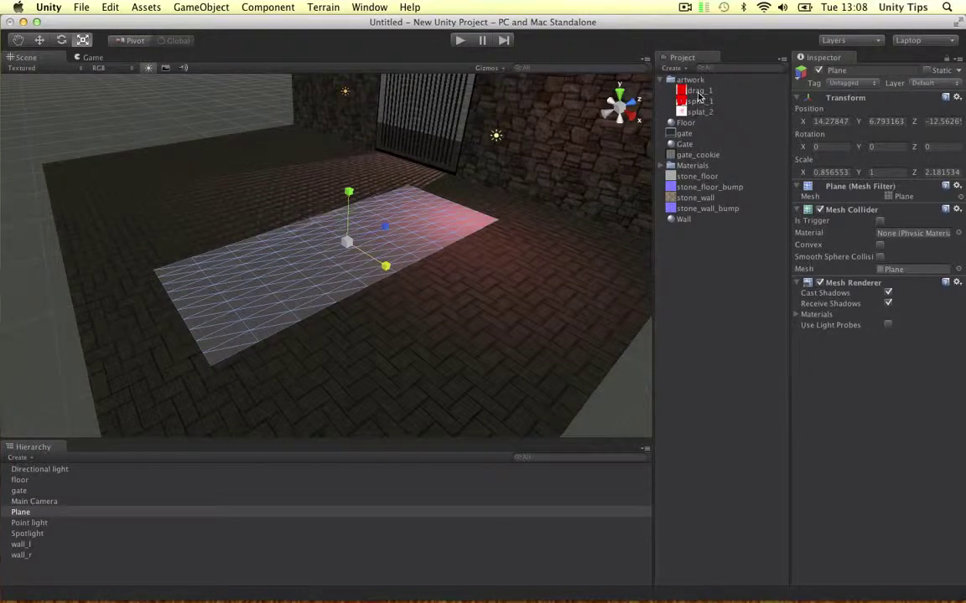
Apply the drag_1 texture to the long plane on the floor
{"action": "left_click_drag", "start_coordinate": [699, 94], "coordinate": [295, 261]}
{"action": "left_click_drag", "start_coordinate": [297, 262], "coordinate": [328, 258], "text": "alt"}
{"action": "key", "text": "f"}
{"action": "left_click_drag", "start_coordinate": [455, 263], "coordinate": [459, 250], "text": "alt"}
Set the drag_1 material's shader to Transparent/Diffuse
{"action": "left_click", "coordinate": [874, 359]}
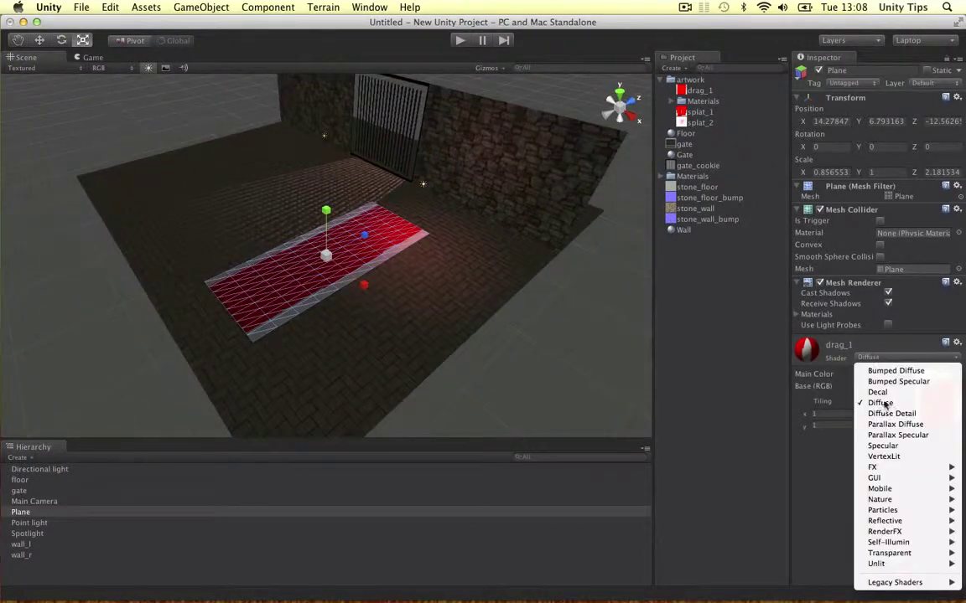
{"action": "mouse_move", "coordinate": [890, 556]}
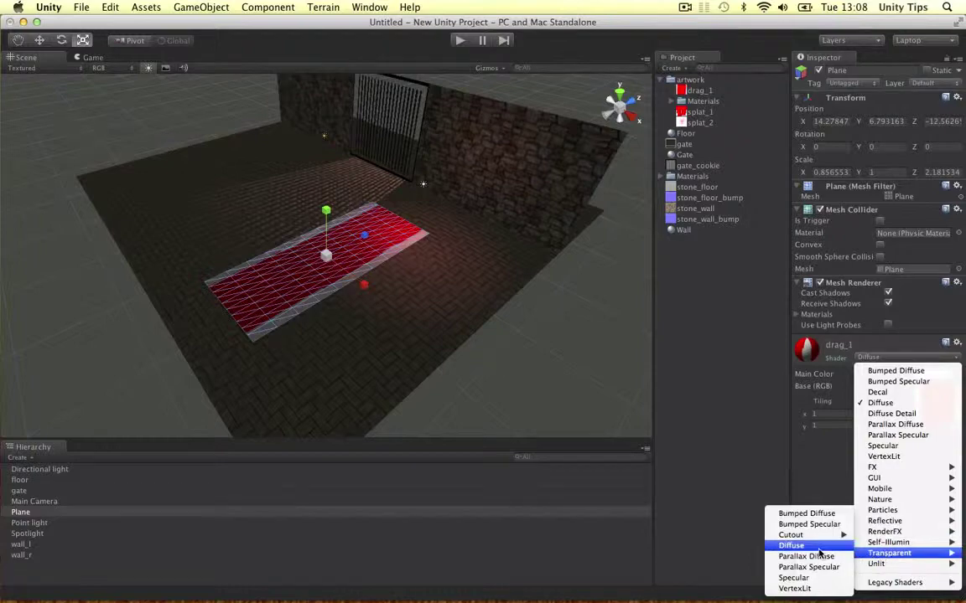
{"action": "left_click", "coordinate": [791, 546]}
{"action": "left_click_drag", "start_coordinate": [360, 276], "coordinate": [480, 199], "text": "alt"}
{"action": "scroll", "coordinate": [395, 211], "scroll_direction": "up", "scroll_amount": 10}
{"action": "scroll", "coordinate": [480, 198], "scroll_direction": "down", "scroll_amount": 3}
Try the Transparent/Cutout/Diffuse shader on the drag_1 material and return it to Transparent/Diffuse
{"action": "left_click", "coordinate": [916, 359]}
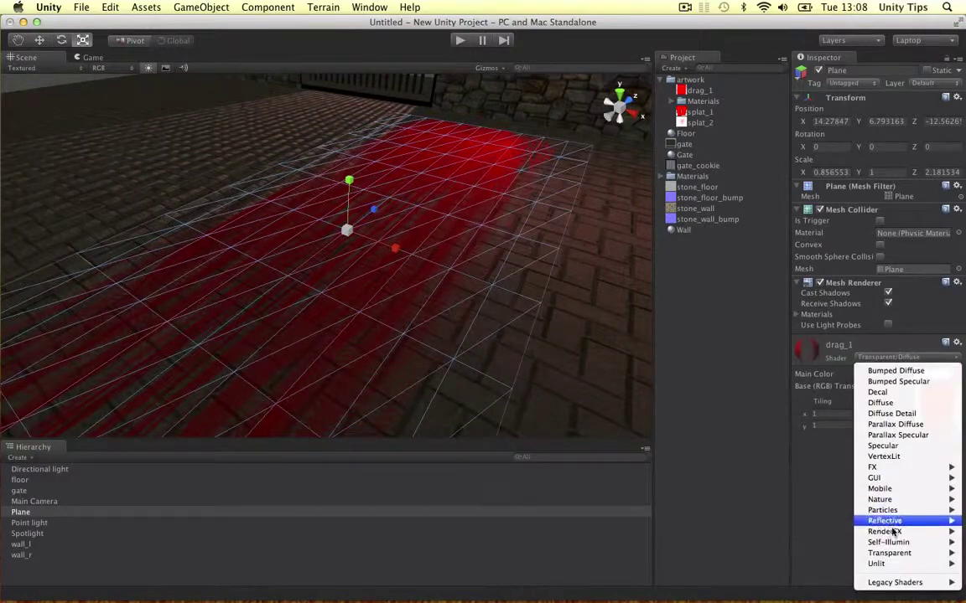
{"action": "mouse_move", "coordinate": [890, 553]}
{"action": "mouse_move", "coordinate": [796, 535]}
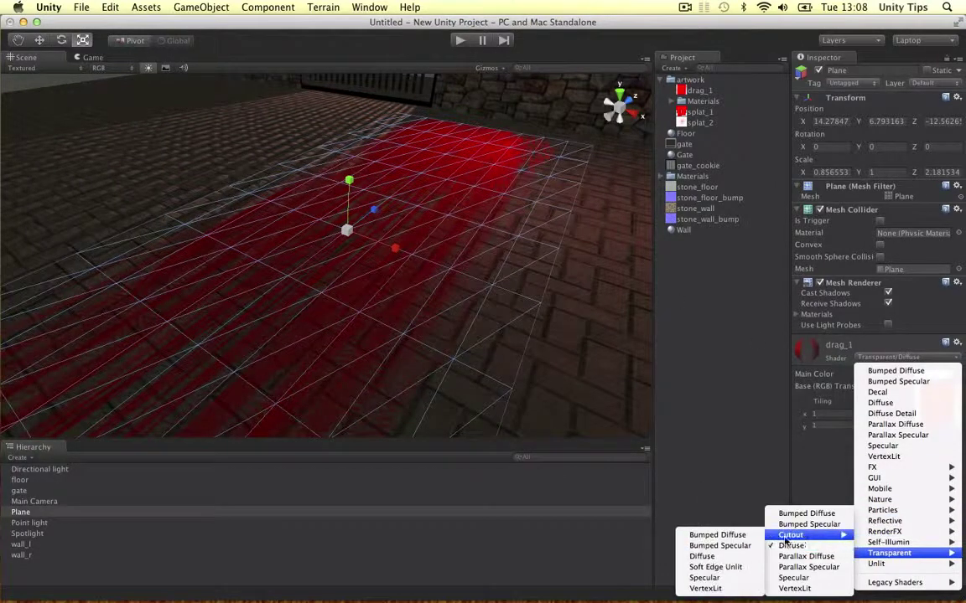
{"action": "left_click", "coordinate": [704, 556]}
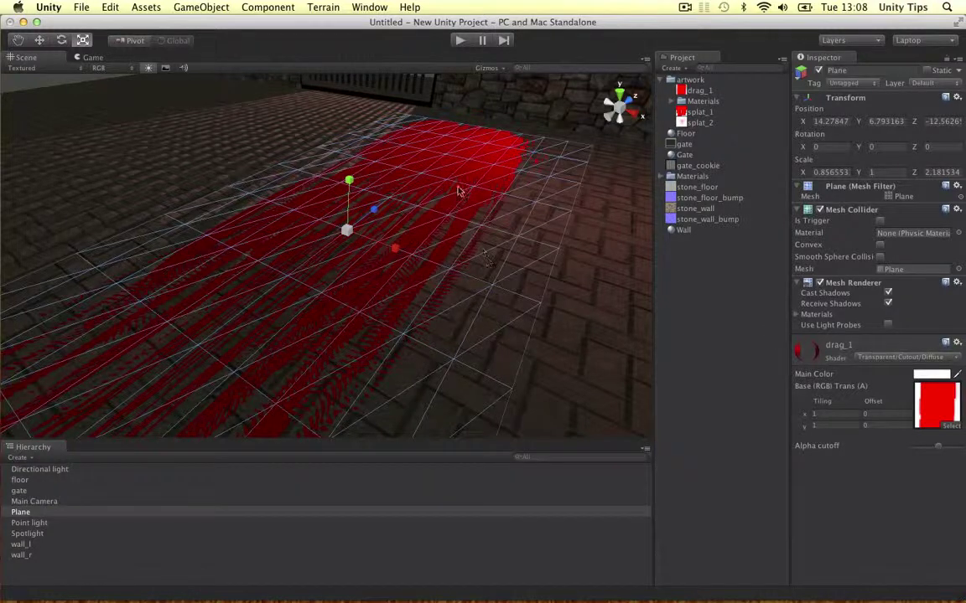
{"action": "left_click", "coordinate": [901, 357]}
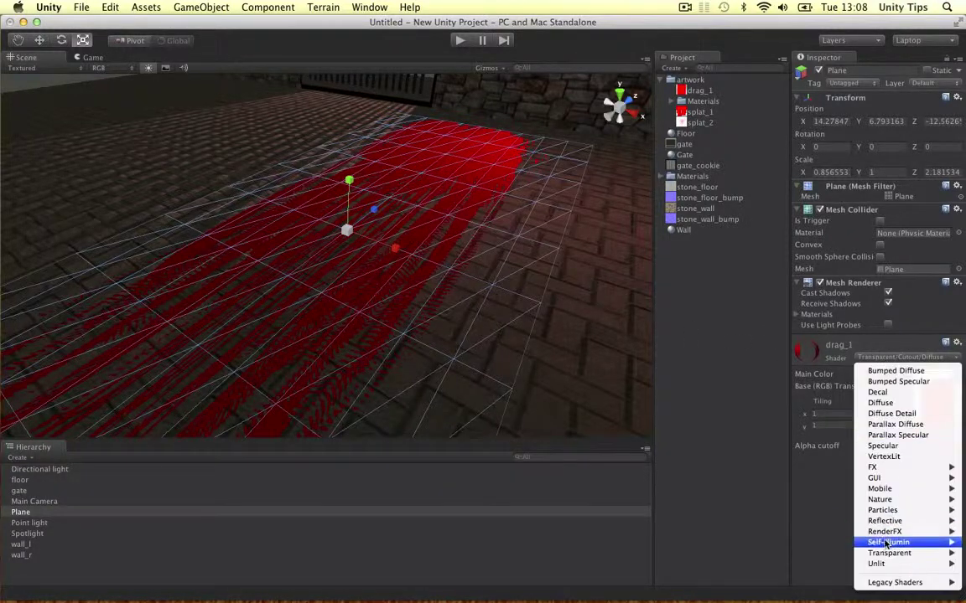
{"action": "mouse_move", "coordinate": [889, 555]}
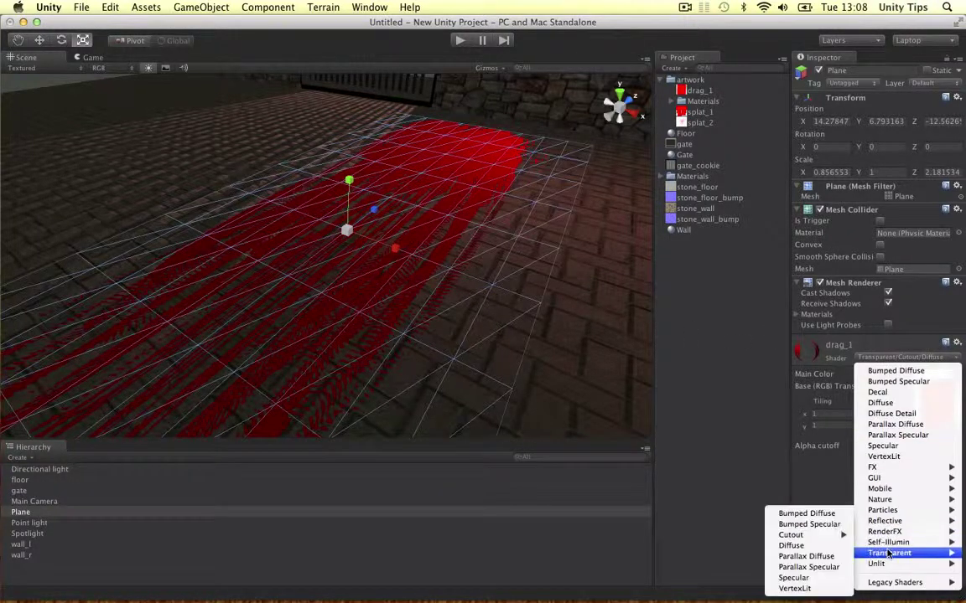
{"action": "left_click", "coordinate": [792, 546]}
Rotate the drag_1 plane about 92 degrees around Y and lower it onto the floor at about X 17.4, Y 4.75
{"action": "left_click_drag", "start_coordinate": [319, 270], "coordinate": [83, 111], "text": "alt"}
{"action": "key", "text": "e"}
{"action": "left_click_drag", "start_coordinate": [281, 216], "coordinate": [402, 215], "text": "alt"}
{"action": "key", "text": "w"}
{"action": "left_click_drag", "start_coordinate": [334, 174], "coordinate": [436, 234]}
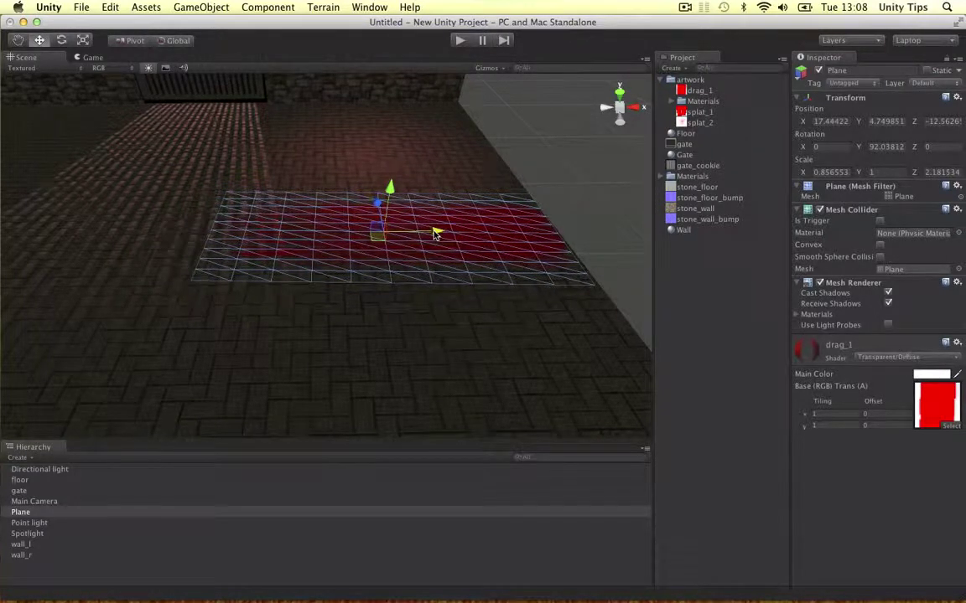
{"action": "left_click", "coordinate": [566, 199]}
{"action": "mouse_move", "coordinate": [567, 199]}
{"action": "left_mouse_down", "text": "alt"}
{"action": "mouse_move", "coordinate": [438, 189]}
{"action": "mouse_move", "coordinate": [416, 200]}
{"action": "mouse_move", "coordinate": [356, 198]}
{"action": "mouse_move", "coordinate": [465, 181]}
{"action": "mouse_move", "coordinate": [444, 145]}
{"action": "mouse_move", "coordinate": [570, 219]}
{"action": "left_mouse_up", "text": "alt"}
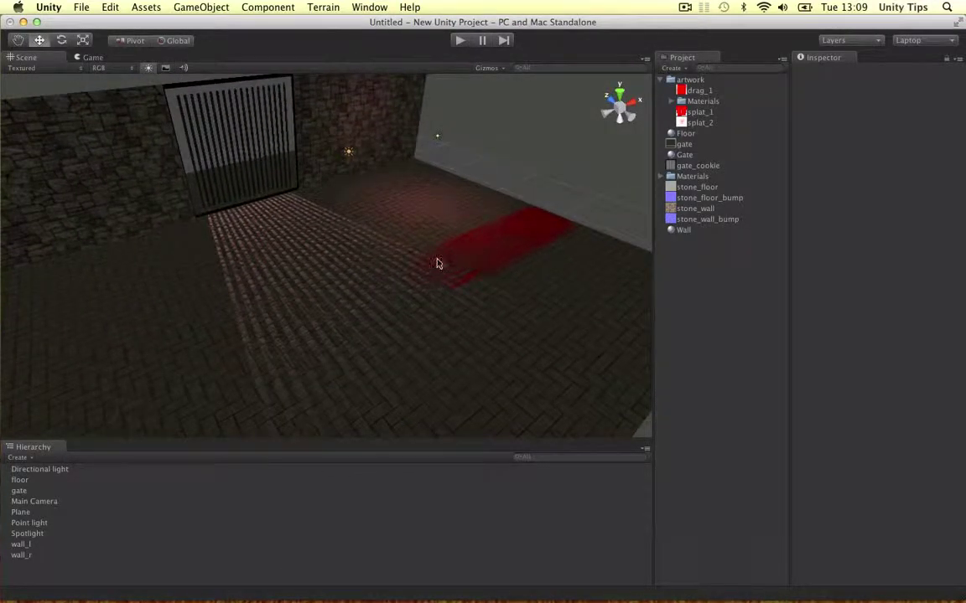
Create a second plane in front of the gate and apply the splat_1 texture to it
{"action": "left_click_drag", "start_coordinate": [370, 151], "coordinate": [401, 181], "text": "alt"}
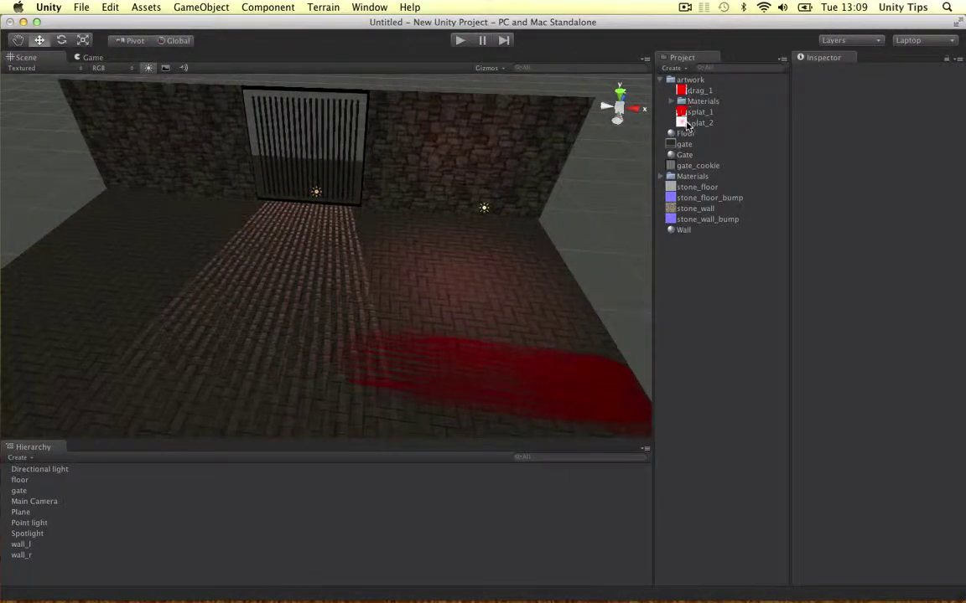
{"action": "left_click", "coordinate": [201, 7]}
{"action": "mouse_move", "coordinate": [243, 37]}
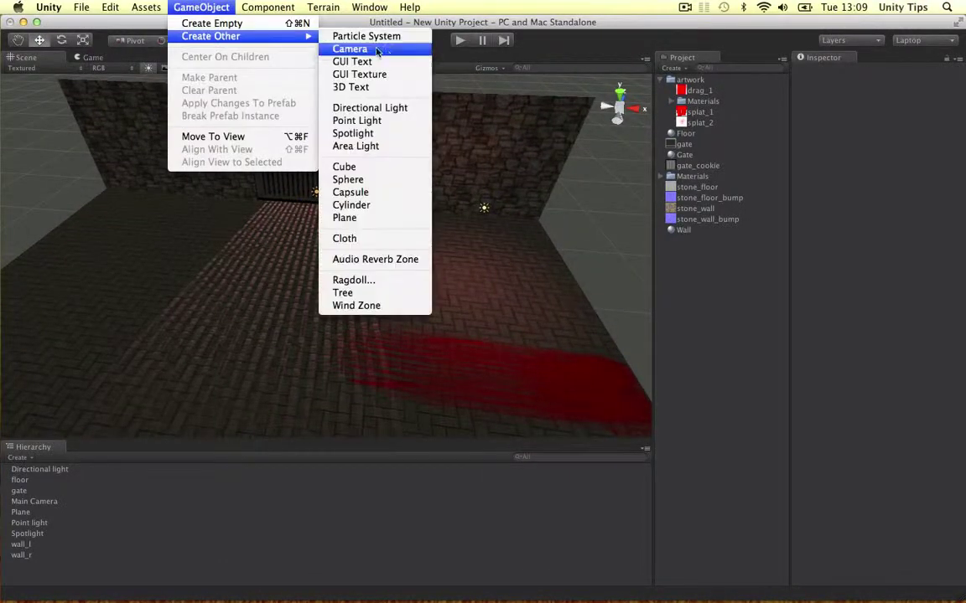
{"action": "left_click", "coordinate": [359, 218]}
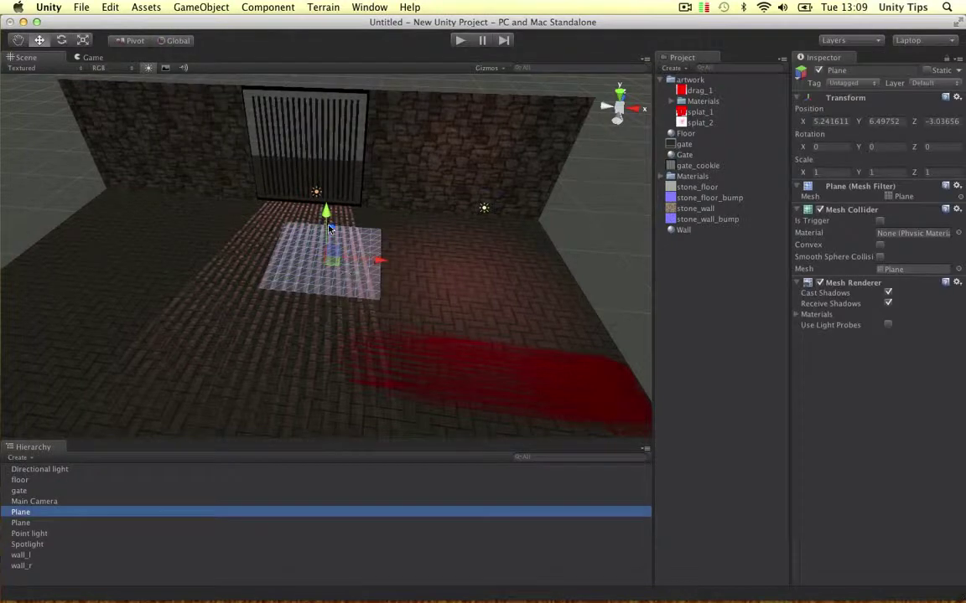
{"action": "left_click", "coordinate": [696, 112]}
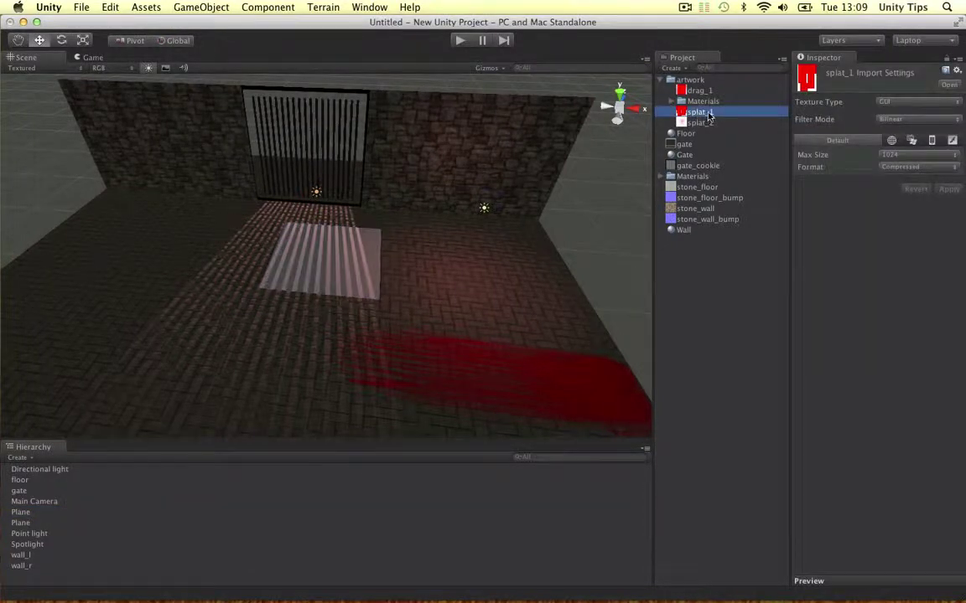
{"action": "left_click_drag", "start_coordinate": [708, 117], "coordinate": [359, 244]}
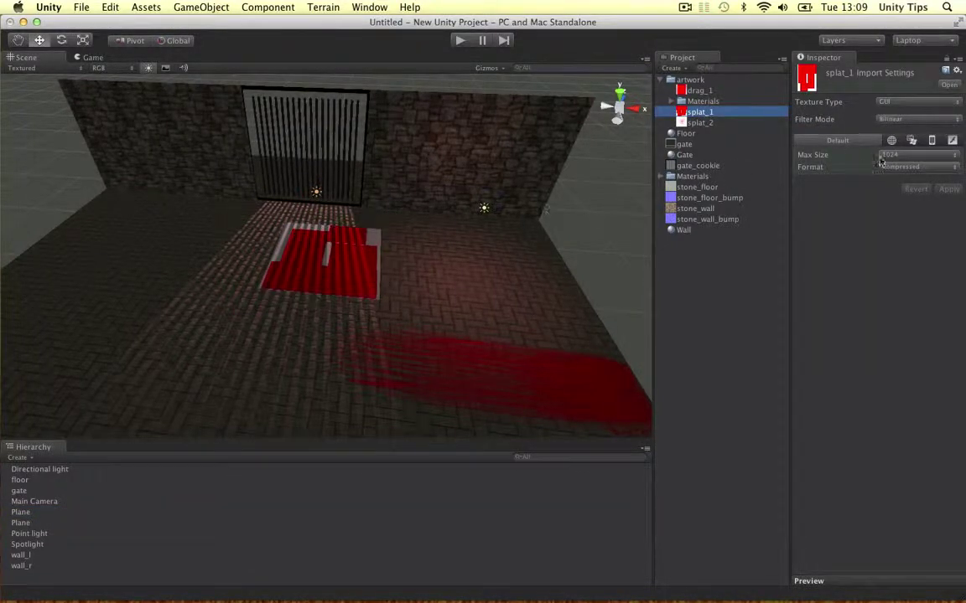
{"action": "left_click", "coordinate": [352, 246]}
Change splat_1's texture type to Texture and apply the import settings
{"action": "left_click", "coordinate": [695, 112]}
{"action": "left_click", "coordinate": [905, 102]}
{"action": "left_click", "coordinate": [901, 80]}
{"action": "left_click", "coordinate": [948, 227]}
Set the shader of the splat_1 plane's material to Transparent/Diffuse
{"action": "left_click", "coordinate": [273, 238]}
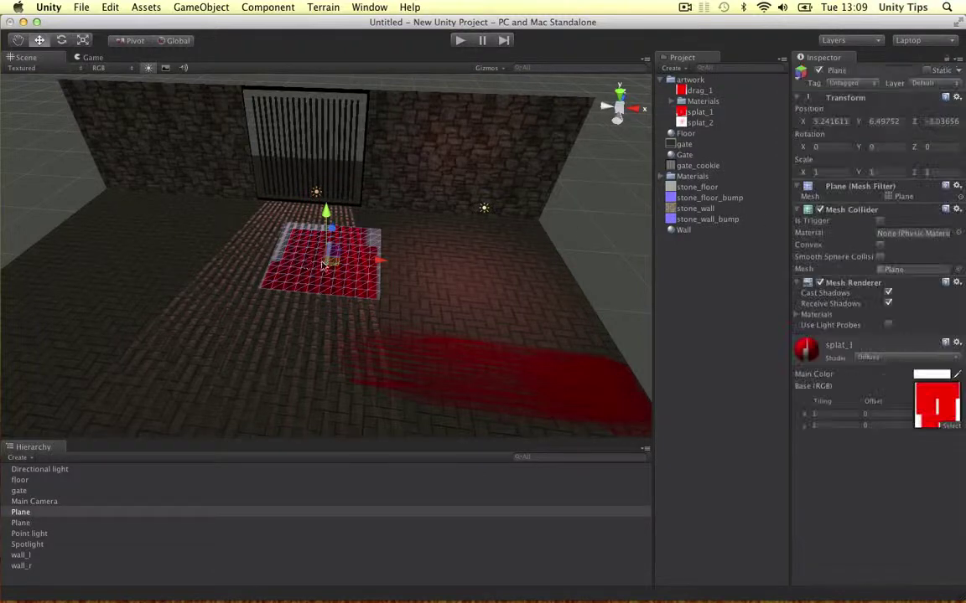
{"action": "left_click", "coordinate": [857, 358]}
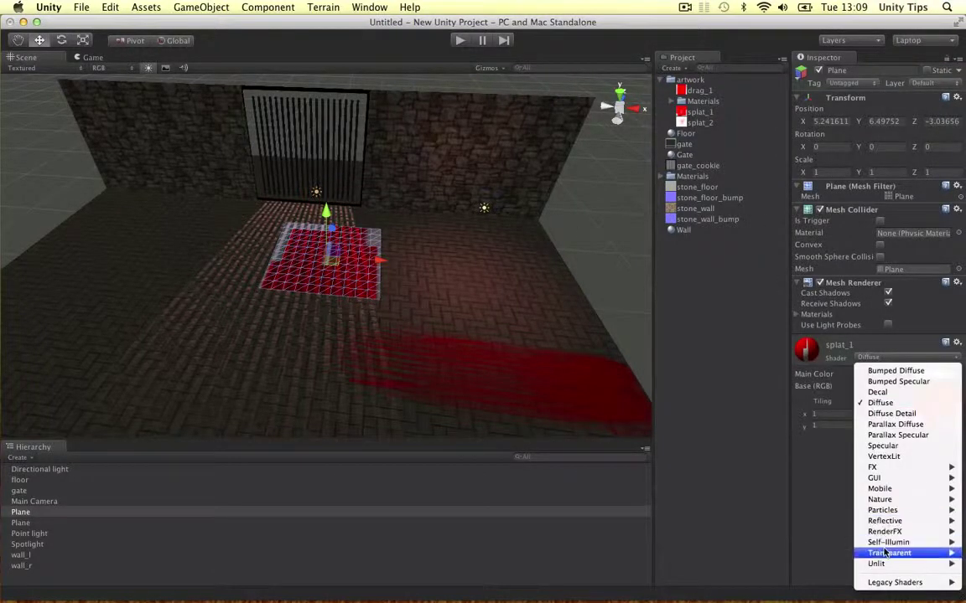
{"action": "mouse_move", "coordinate": [885, 553]}
{"action": "left_click", "coordinate": [792, 545]}
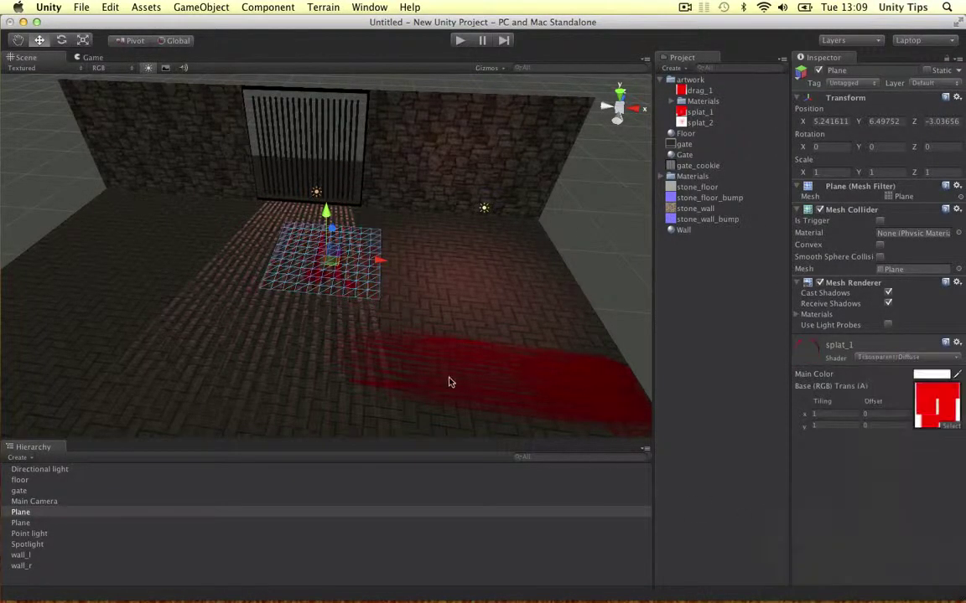
Try rotating the splat_1 plane freehand and undo the rotation
{"action": "left_click_drag", "start_coordinate": [466, 296], "coordinate": [328, 249], "text": "alt"}
{"action": "scroll", "coordinate": [328, 248], "scroll_direction": "up", "scroll_amount": 3}
{"action": "key", "text": "e"}
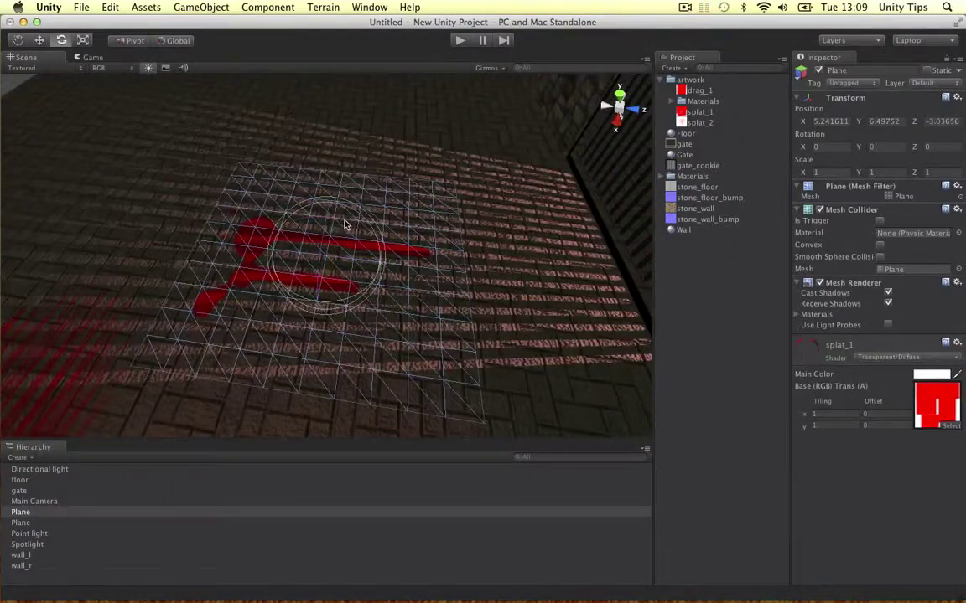
{"action": "left_click_drag", "start_coordinate": [308, 202], "coordinate": [419, 260]}
{"action": "key", "text": "super+z"}
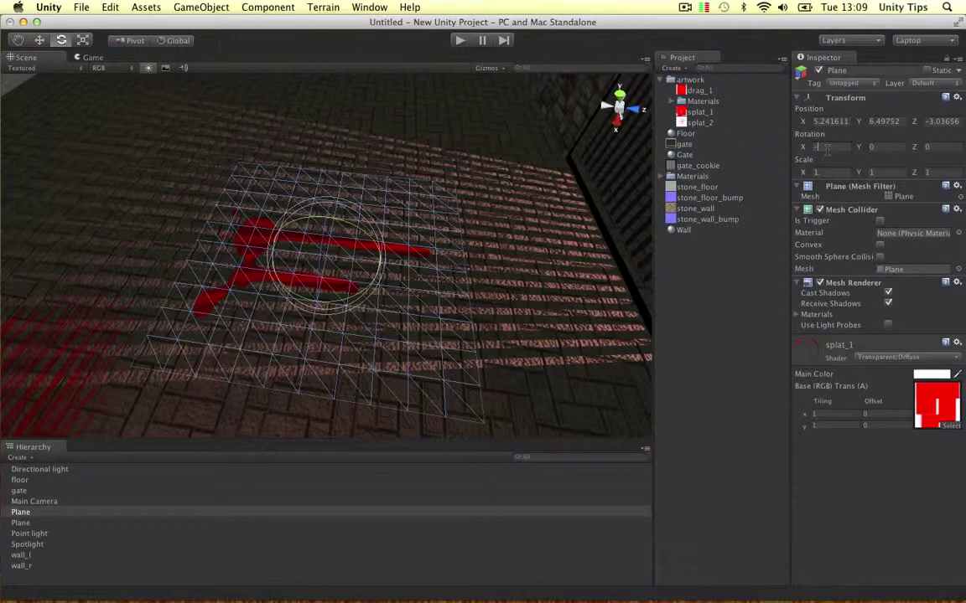
Stand the splat_1 plane upright with an X rotation of -90 and turn it so the splat drips downwards
{"action": "type", "text": "90"}
{"action": "left_click_drag", "start_coordinate": [286, 236], "coordinate": [327, 81], "text": "alt"}
{"action": "key", "text": "w"}
{"action": "left_click_drag", "start_coordinate": [388, 176], "coordinate": [295, 225], "text": "alt"}
{"action": "scroll", "coordinate": [388, 233], "scroll_direction": "down", "scroll_amount": 5}
{"action": "key", "text": "e"}
{"action": "left_click_drag", "start_coordinate": [322, 187], "coordinate": [405, 339]}
Move the upright splat_1 plane against the stone wall to the left of the gate
{"action": "key", "text": "w"}
{"action": "left_click_drag", "start_coordinate": [322, 281], "coordinate": [163, 233], "text": "alt"}
{"action": "left_click_drag", "start_coordinate": [167, 236], "coordinate": [432, 305], "text": "alt"}
{"action": "scroll", "coordinate": [402, 307], "scroll_direction": "down", "scroll_amount": 4}
{"action": "left_click_drag", "start_coordinate": [260, 307], "coordinate": [62, 294]}
{"action": "left_click_drag", "start_coordinate": [272, 248], "coordinate": [58, 231], "text": "alt"}
{"action": "left_click_drag", "start_coordinate": [216, 217], "coordinate": [162, 223]}
{"action": "left_click", "coordinate": [181, 141]}
{"action": "scroll", "coordinate": [182, 142], "scroll_direction": "up", "scroll_amount": 2}
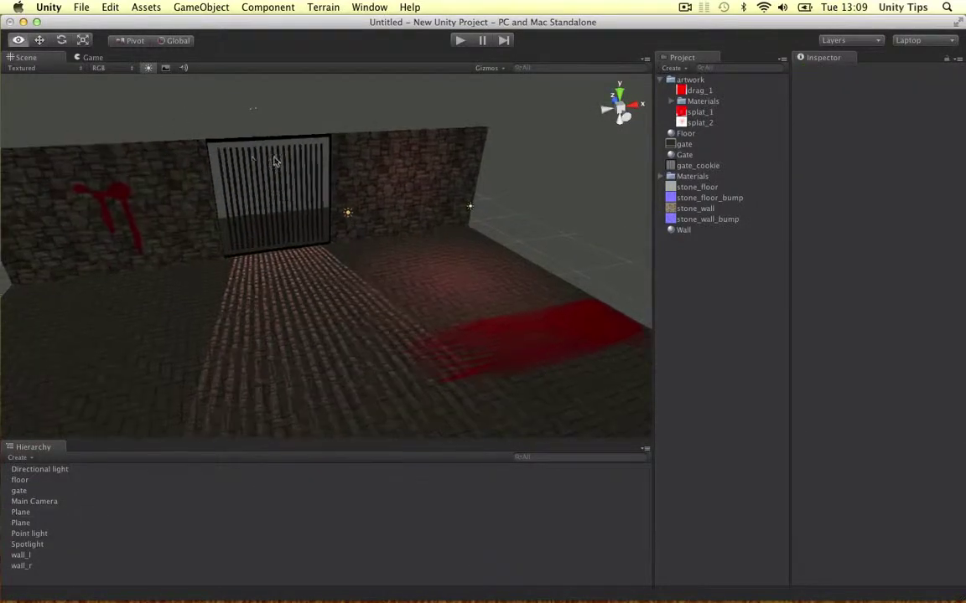
Shrink the splat_1 plane to a uniform scale of about 0.56 and shift it along the wall beside the gate, to about X -8.5
{"action": "left_click_drag", "start_coordinate": [254, 162], "coordinate": [167, 208], "text": "alt"}
{"action": "left_click", "coordinate": [179, 172]}
{"action": "key", "text": "r"}
{"action": "key", "text": "w"}
{"action": "left_click_drag", "start_coordinate": [230, 202], "coordinate": [270, 201]}
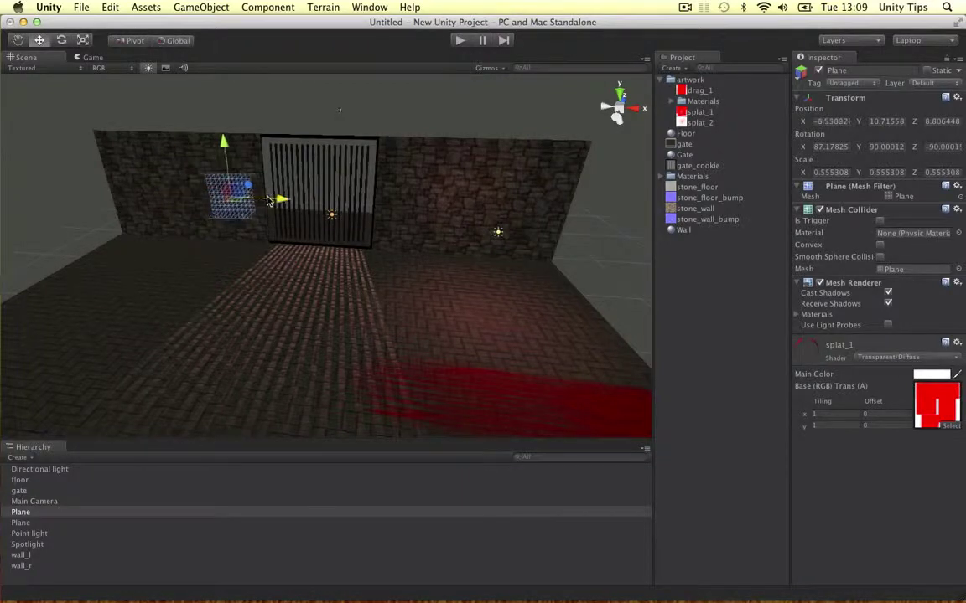
{"action": "left_click", "coordinate": [280, 88]}
{"action": "left_click_drag", "start_coordinate": [280, 88], "coordinate": [560, 167], "text": "alt"}
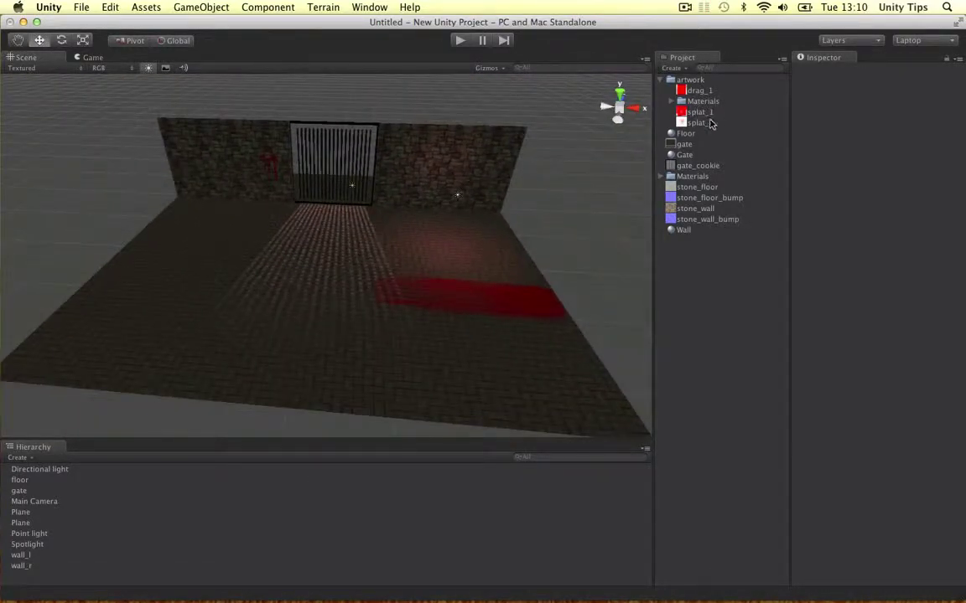
Create a new plane and raise it above the floor in front of the gate, to Y about 7.55
{"action": "left_click", "coordinate": [700, 123]}
{"action": "left_click", "coordinate": [185, 7]}
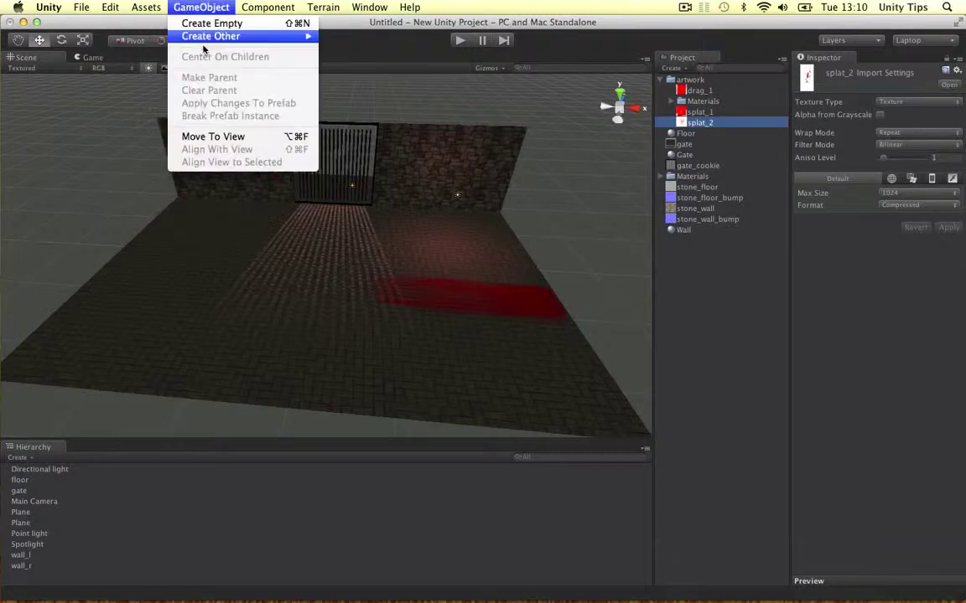
{"action": "mouse_move", "coordinate": [256, 38]}
{"action": "left_click", "coordinate": [373, 218]}
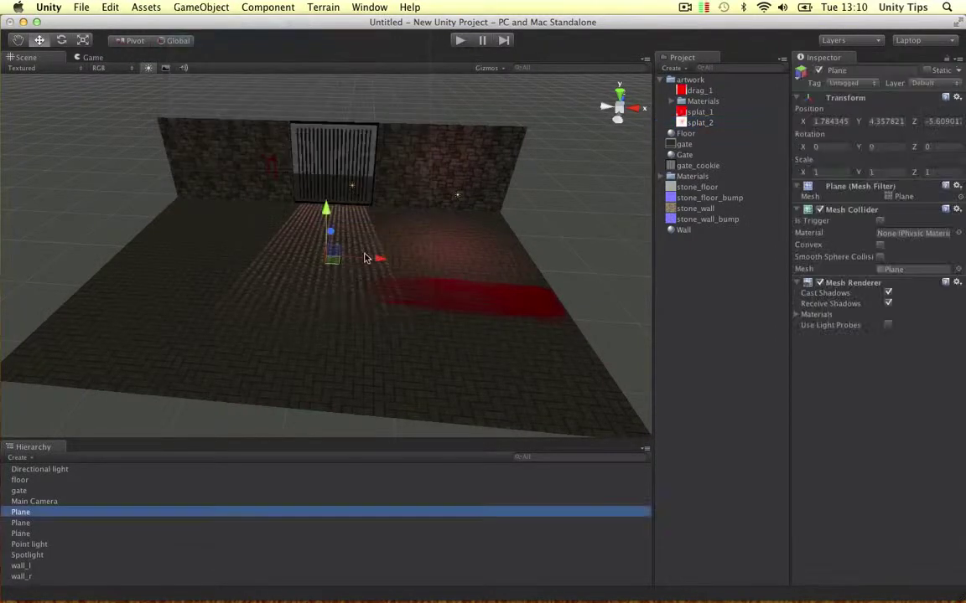
{"action": "left_click_drag", "start_coordinate": [326, 210], "coordinate": [356, 217]}
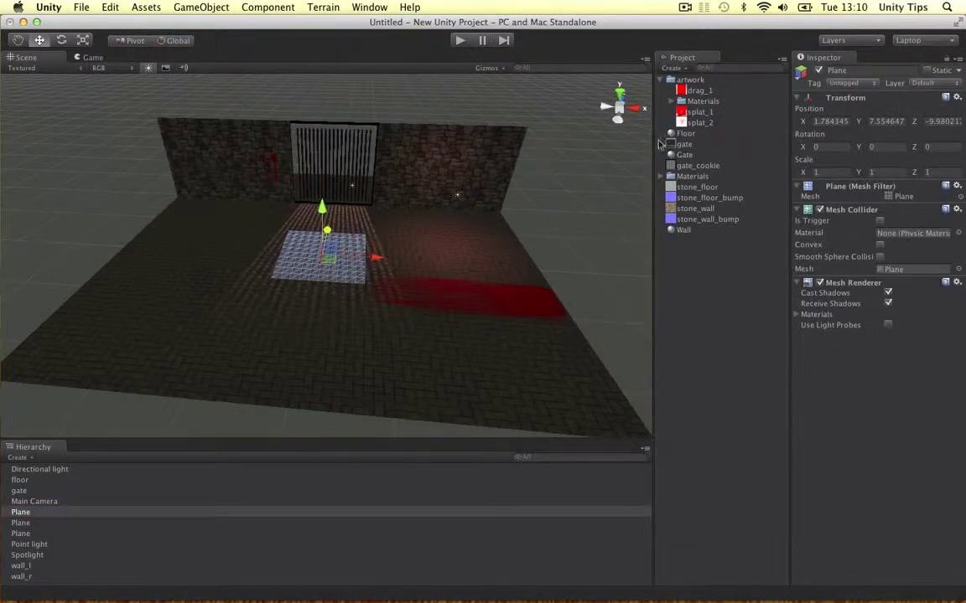
{"action": "left_click", "coordinate": [702, 125]}
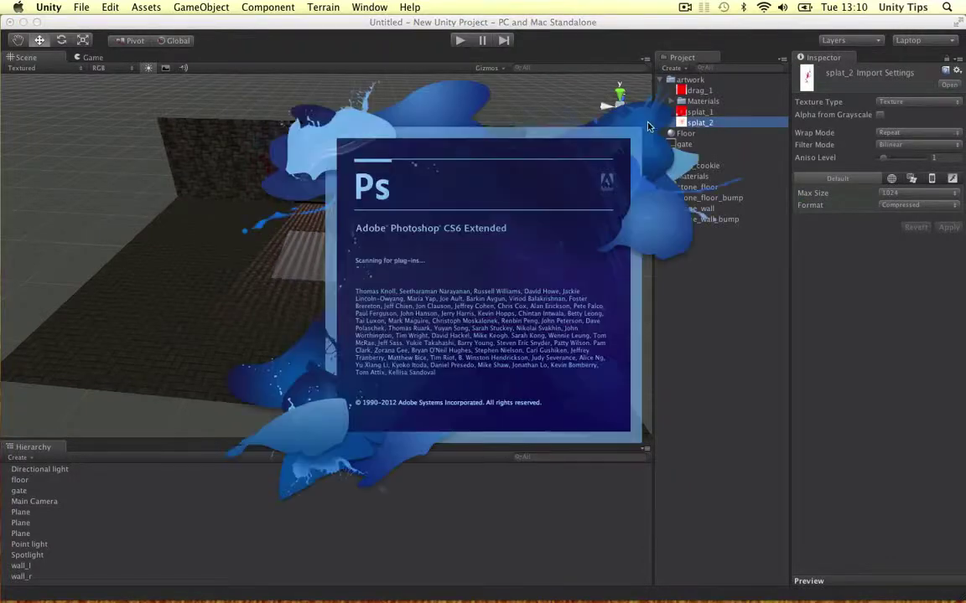
{"action": "mouse_move", "coordinate": [511, 594]}
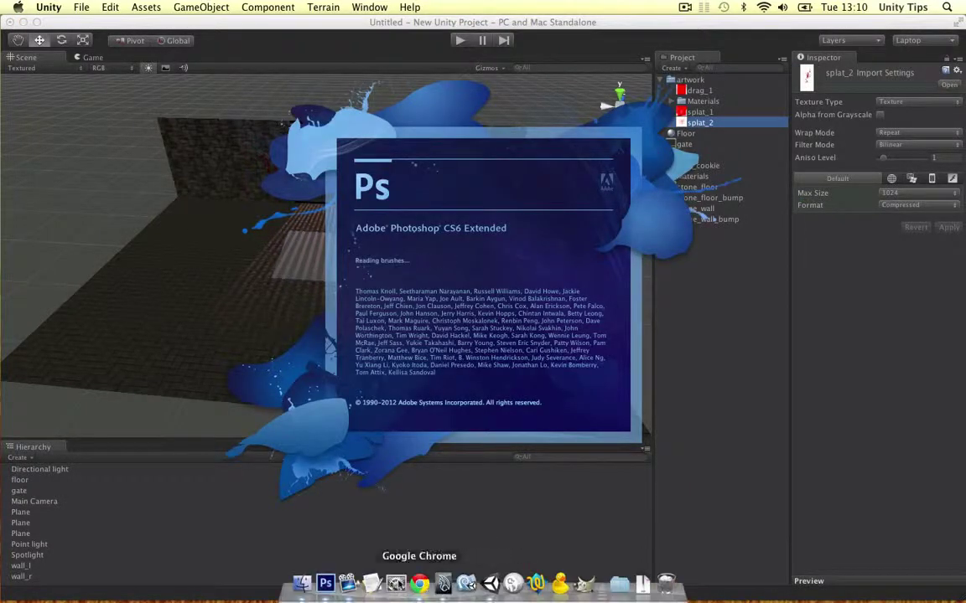
{"action": "right_click", "coordinate": [325, 584]}
{"action": "left_click", "coordinate": [327, 551]}
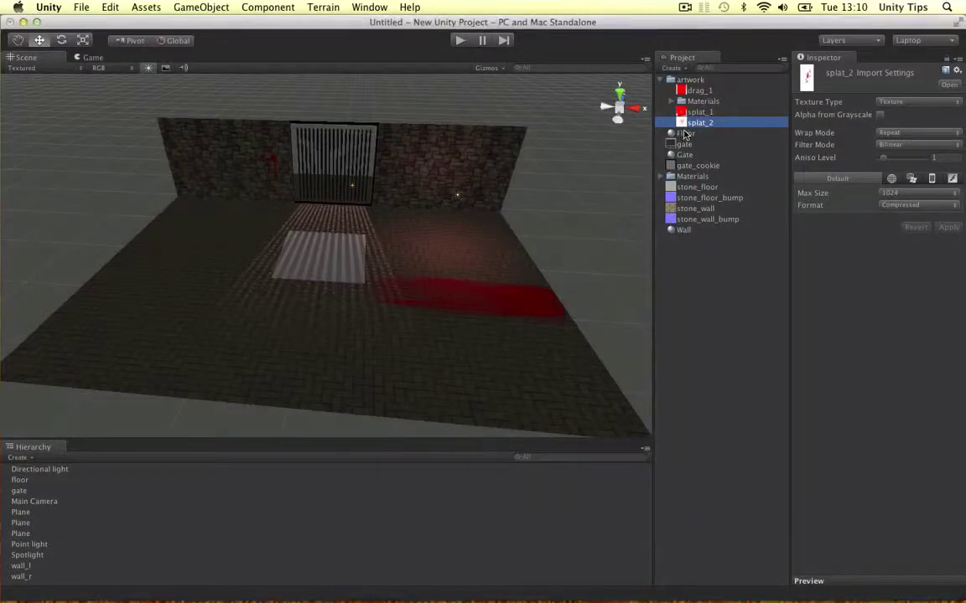
Apply the splat_2 texture to the new plane and move it closer to the gate, to Z about -2.49
{"action": "left_click_drag", "start_coordinate": [695, 123], "coordinate": [272, 210]}
{"action": "left_click", "coordinate": [314, 267]}
{"action": "key", "text": "f"}
{"action": "scroll", "coordinate": [272, 209], "scroll_direction": "up", "scroll_amount": 5}
{"action": "left_click_drag", "start_coordinate": [374, 241], "coordinate": [456, 243]}
Set the splat_2 material's shader to Transparent/Diffuse
{"action": "left_click", "coordinate": [883, 358]}
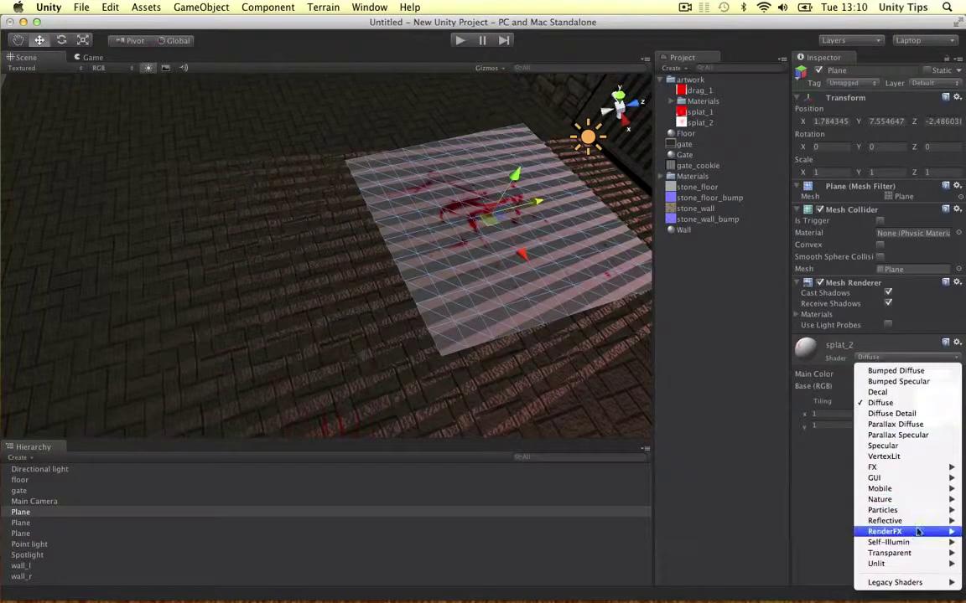
{"action": "mouse_move", "coordinate": [909, 553]}
{"action": "left_click", "coordinate": [809, 549]}
Position the splat_2 plane on the lit floor just in front of the gate
{"action": "left_click_drag", "start_coordinate": [369, 289], "coordinate": [587, 231], "text": "alt"}
{"action": "left_click_drag", "start_coordinate": [406, 183], "coordinate": [419, 150]}
{"action": "key", "text": "e"}
{"action": "key", "text": "r"}
{"action": "key", "text": "w"}
{"action": "left_click_drag", "start_coordinate": [370, 128], "coordinate": [399, 146]}
{"action": "left_click", "coordinate": [95, 114]}
Examine the blood decals on the wall and floor from several angles
{"action": "left_click_drag", "start_coordinate": [76, 148], "coordinate": [428, 156], "text": "alt"}
{"action": "left_click_drag", "start_coordinate": [307, 173], "coordinate": [254, 170], "text": "alt"}
{"action": "left_click", "coordinate": [234, 171]}
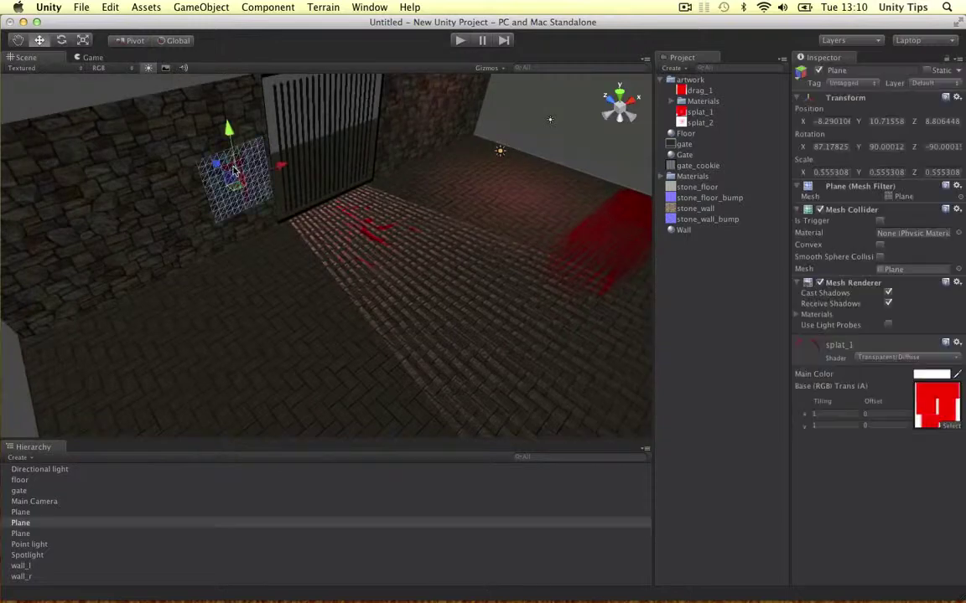
{"action": "left_click", "coordinate": [566, 125]}
{"action": "left_click_drag", "start_coordinate": [566, 125], "coordinate": [315, 152], "text": "alt"}
{"action": "scroll", "coordinate": [378, 177], "scroll_direction": "down", "scroll_amount": 3}
{"action": "mouse_move", "coordinate": [377, 176]}
{"action": "left_mouse_down", "text": "alt"}
{"action": "mouse_move", "coordinate": [280, 162]}
{"action": "mouse_move", "coordinate": [285, 188]}
{"action": "mouse_move", "coordinate": [360, 164]}
{"action": "left_mouse_up", "text": "alt"}
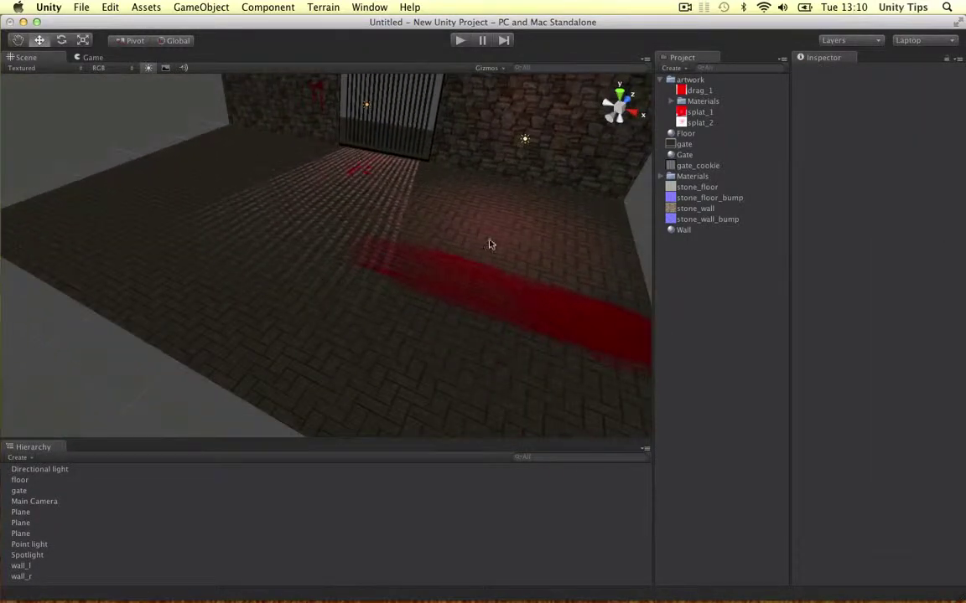
{"action": "left_click_drag", "start_coordinate": [393, 220], "coordinate": [621, 170], "text": "alt"}
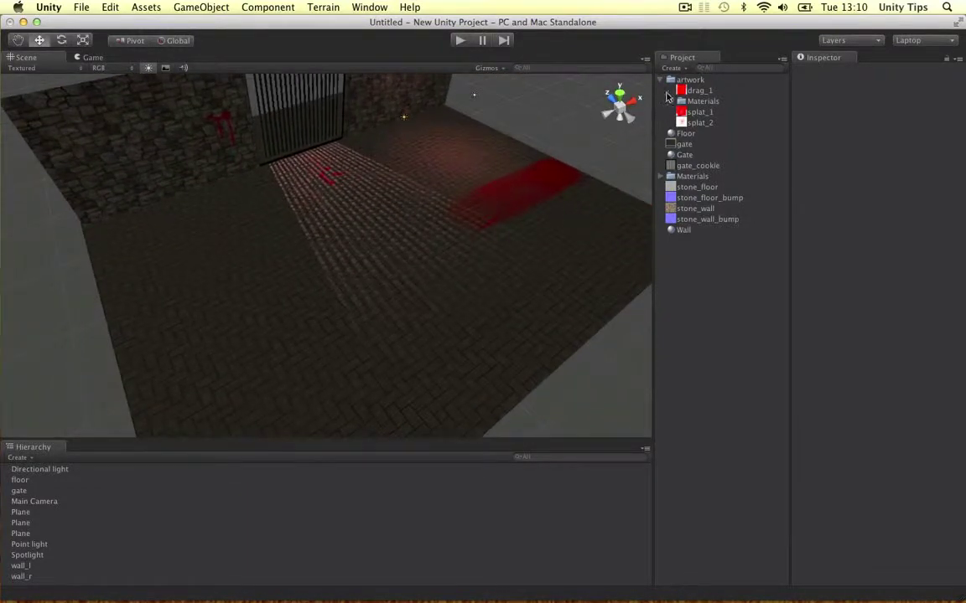
{"action": "left_click_drag", "start_coordinate": [451, 174], "coordinate": [620, 107], "text": "alt"}
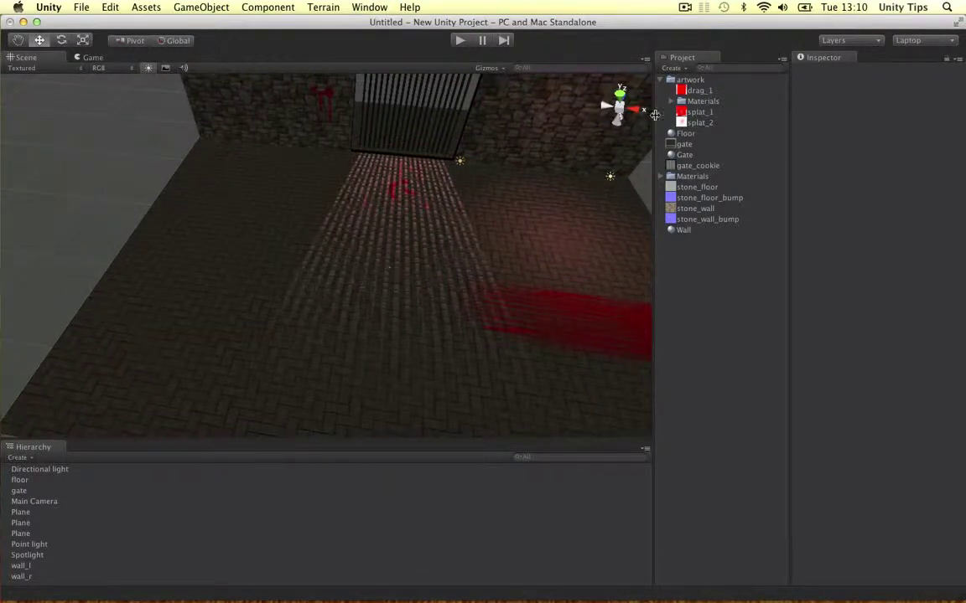
Look through the drag_1, splat_1 and splat_2 materials in the artwork folder's Materials subfolder
{"action": "left_click", "coordinate": [671, 104]}
{"action": "left_click", "coordinate": [708, 112]}
{"action": "left_click", "coordinate": [709, 123]}
{"action": "left_click", "coordinate": [708, 134]}
{"action": "left_click", "coordinate": [671, 103]}
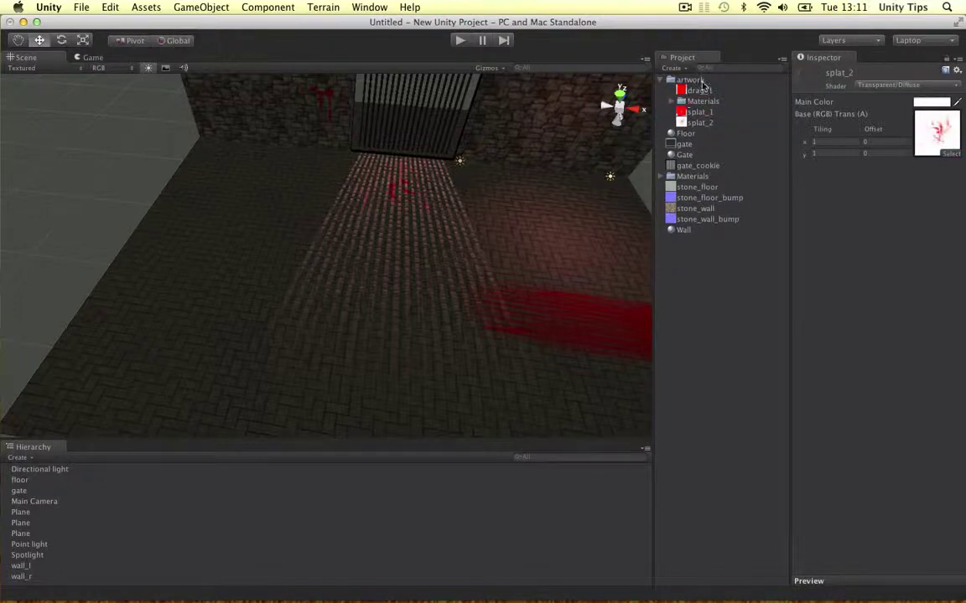
{"action": "left_click", "coordinate": [659, 80]}
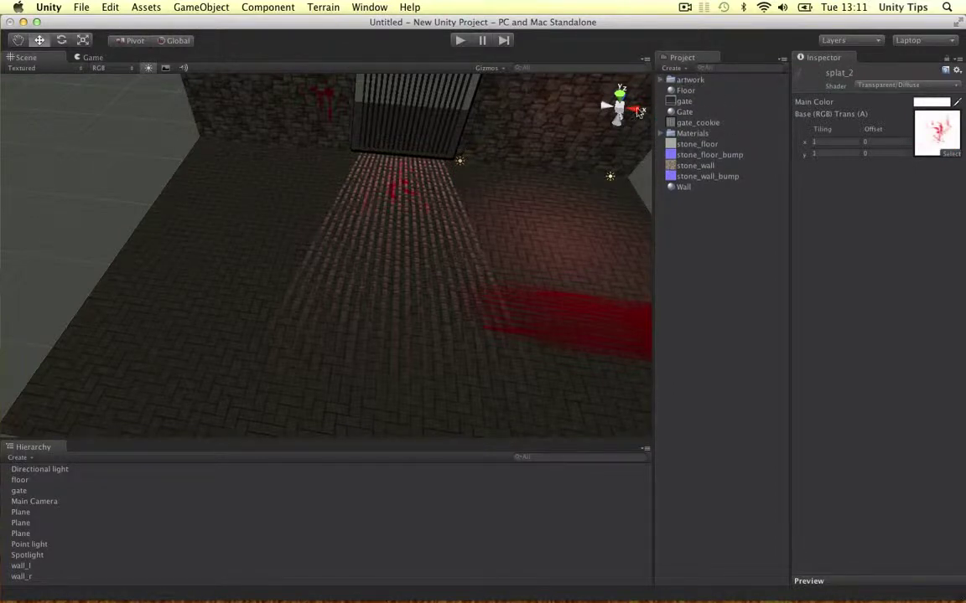
Create a new folder, place it at the project's top level and name it Textures
{"action": "right_click", "coordinate": [678, 233]}
{"action": "mouse_move", "coordinate": [708, 238]}
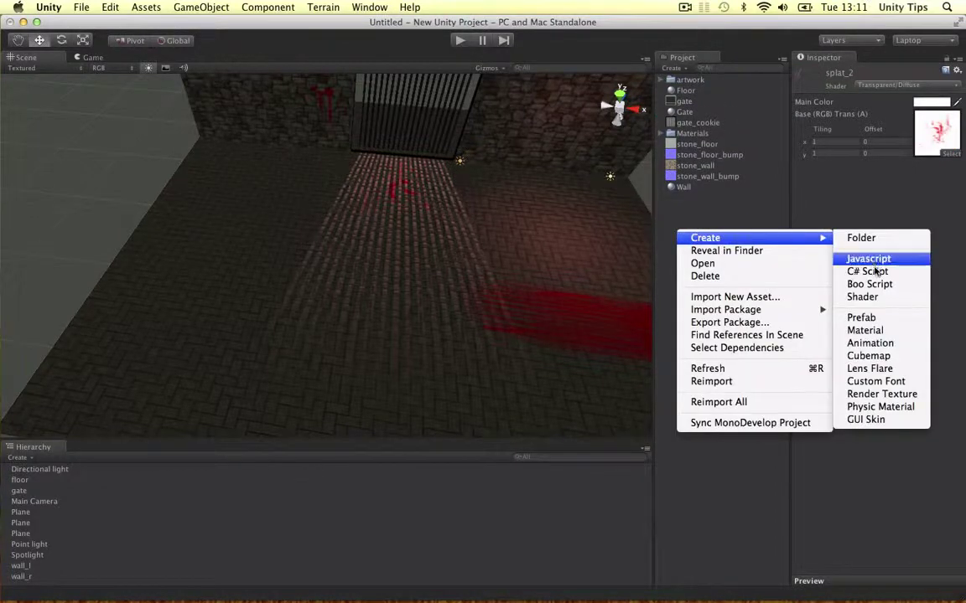
{"action": "left_click", "coordinate": [869, 241]}
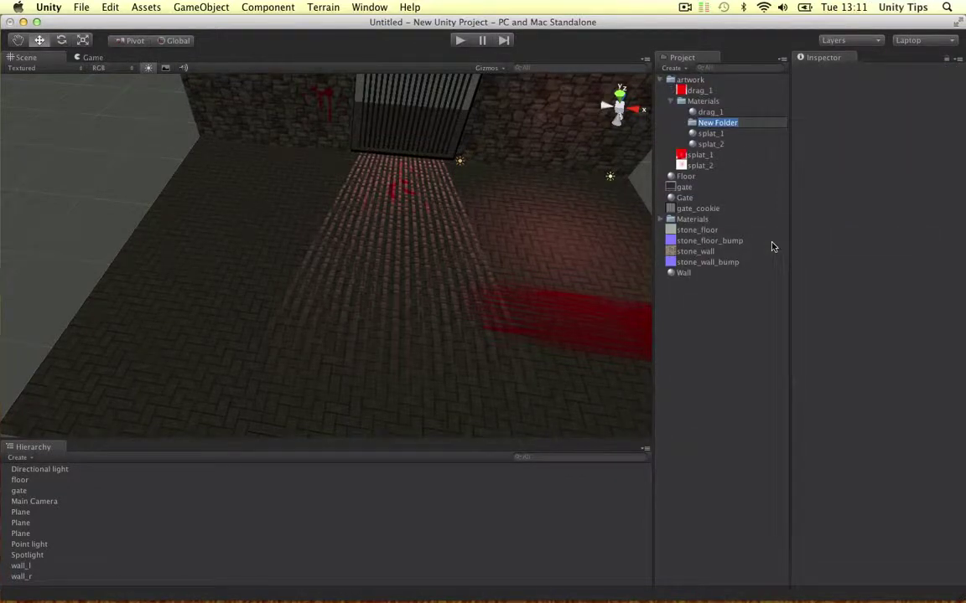
{"action": "type", "text": "textures"}
{"action": "key", "text": "Return"}
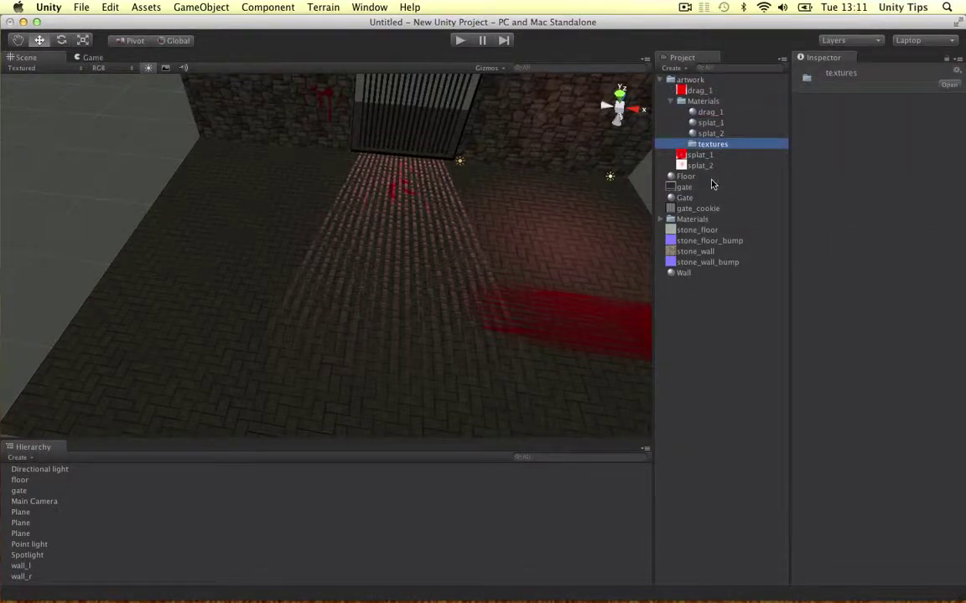
{"action": "left_click_drag", "start_coordinate": [683, 312], "coordinate": [684, 315]}
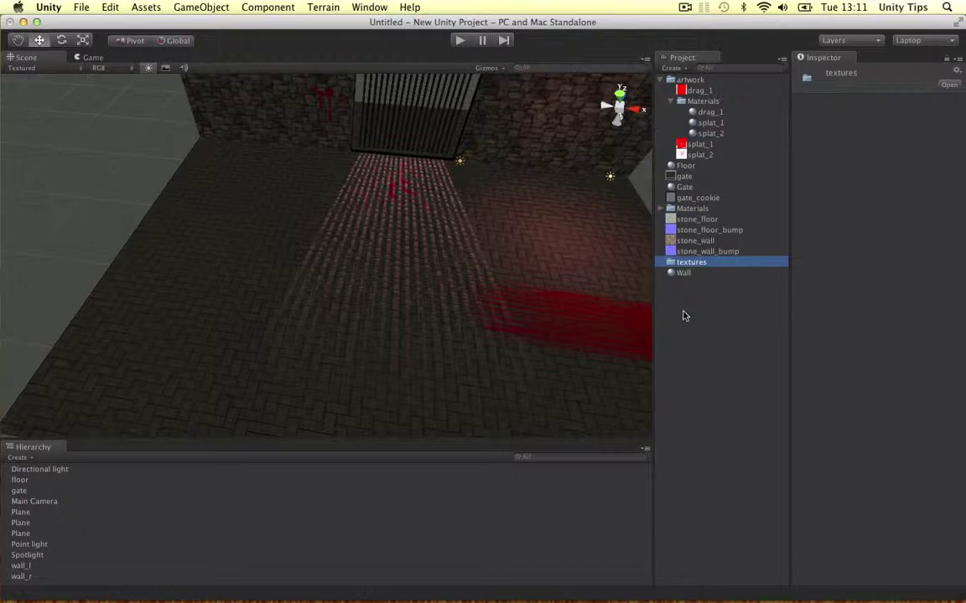
{"action": "left_click", "coordinate": [680, 264]}
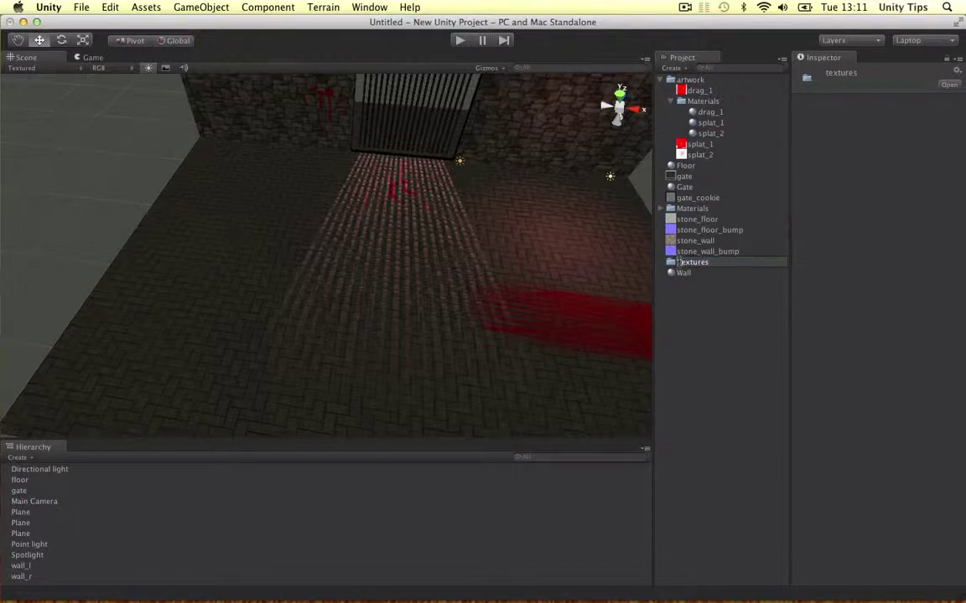
Move stone_floor, stone_floor_bump, stone_wall and stone_wall_bump into the Textures folder
{"action": "left_click", "coordinate": [682, 221]}
{"action": "left_click", "coordinate": [687, 252], "text": "shift"}
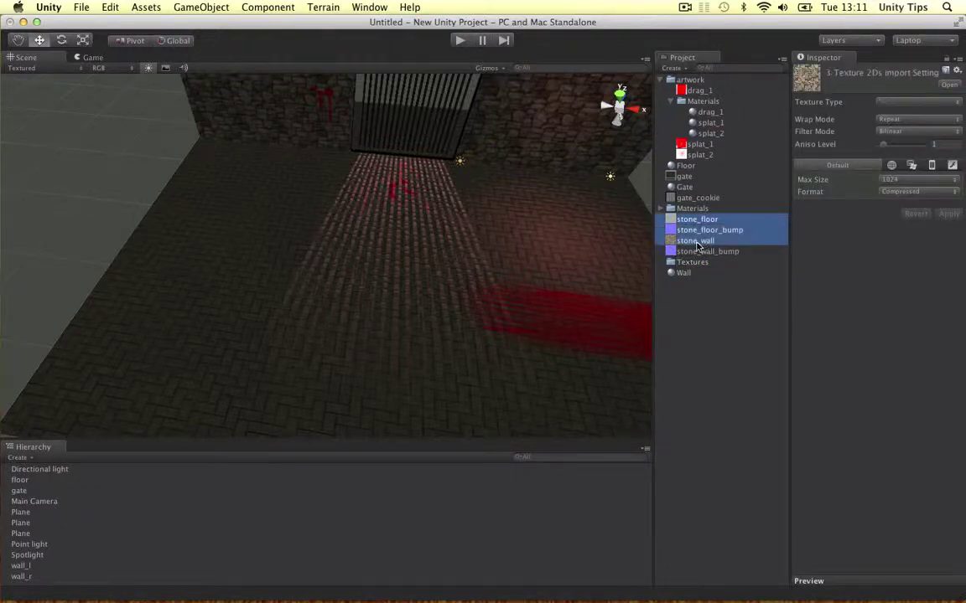
{"action": "left_click_drag", "start_coordinate": [688, 264], "coordinate": [689, 264]}
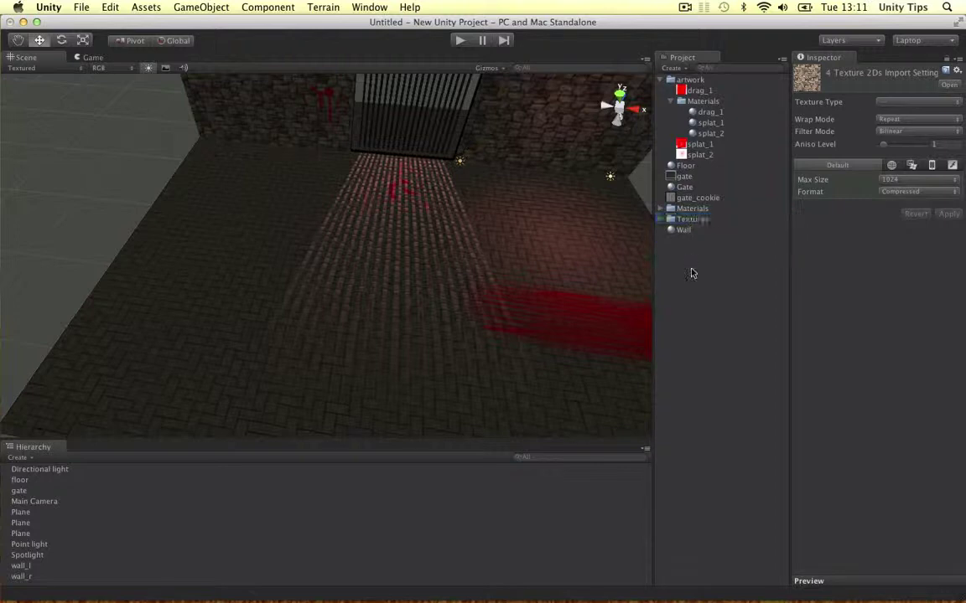
{"action": "left_click", "coordinate": [671, 102]}
{"action": "left_click", "coordinate": [660, 81]}
{"action": "left_click", "coordinate": [712, 220]}
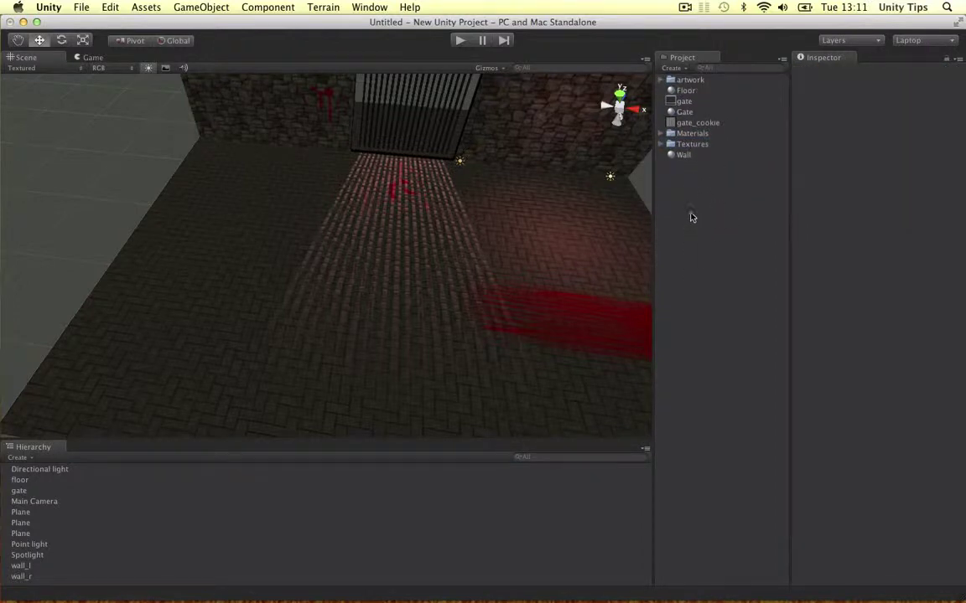
Move the drag_1, splat_1 and splat_2 materials from the artwork folder into the top-level Materials folder
{"action": "left_click", "coordinate": [661, 80]}
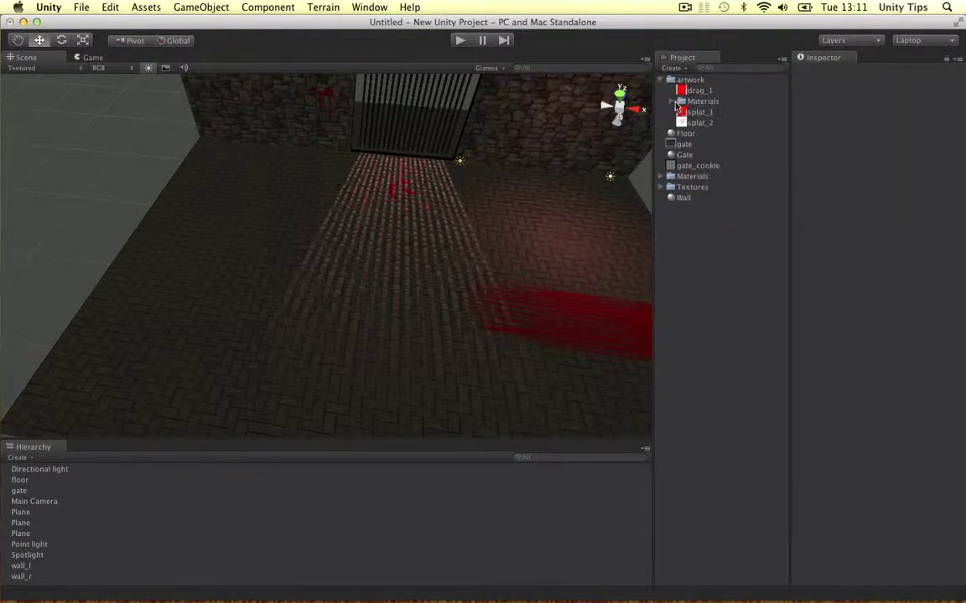
{"action": "left_click", "coordinate": [676, 101]}
{"action": "left_click", "coordinate": [708, 112]}
{"action": "left_click", "coordinate": [711, 133], "text": "shift"}
{"action": "left_click_drag", "start_coordinate": [710, 133], "coordinate": [694, 211]}
Delete the emptied Materials subfolder inside the artwork folder
{"action": "left_click", "coordinate": [702, 101]}
{"action": "right_click", "coordinate": [704, 102]}
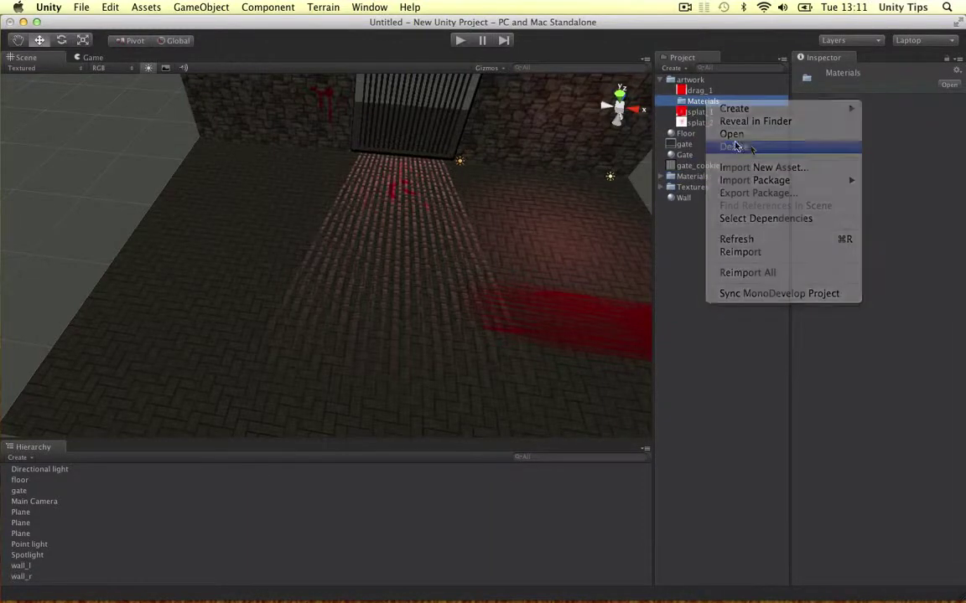
{"action": "left_click", "coordinate": [752, 147]}
{"action": "left_click", "coordinate": [586, 218]}
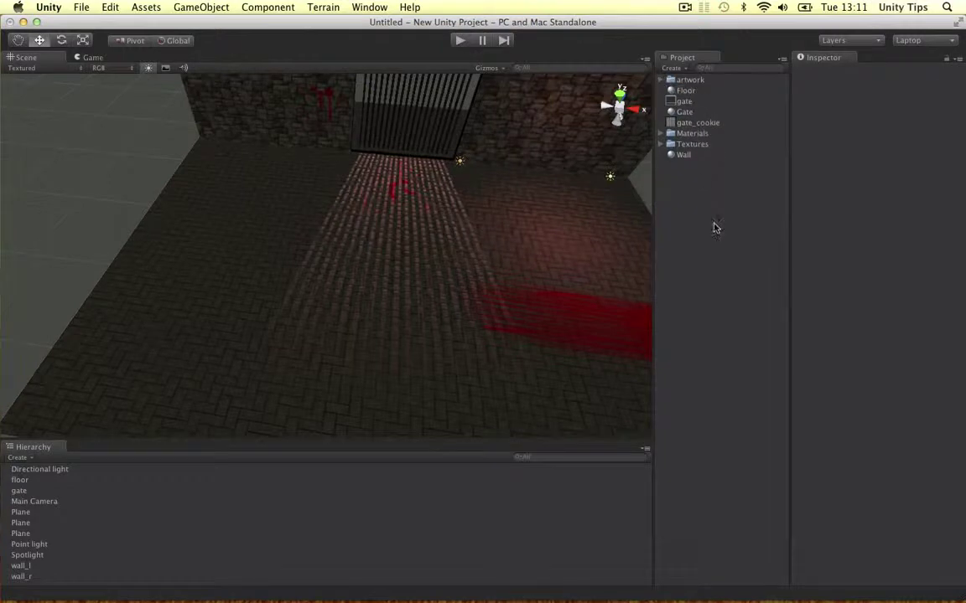
Move the Floor, Gate and Wall materials into the Materials folder
{"action": "left_click", "coordinate": [686, 90]}
{"action": "left_click", "coordinate": [685, 112]}
{"action": "left_click", "coordinate": [684, 156], "text": "shift"}
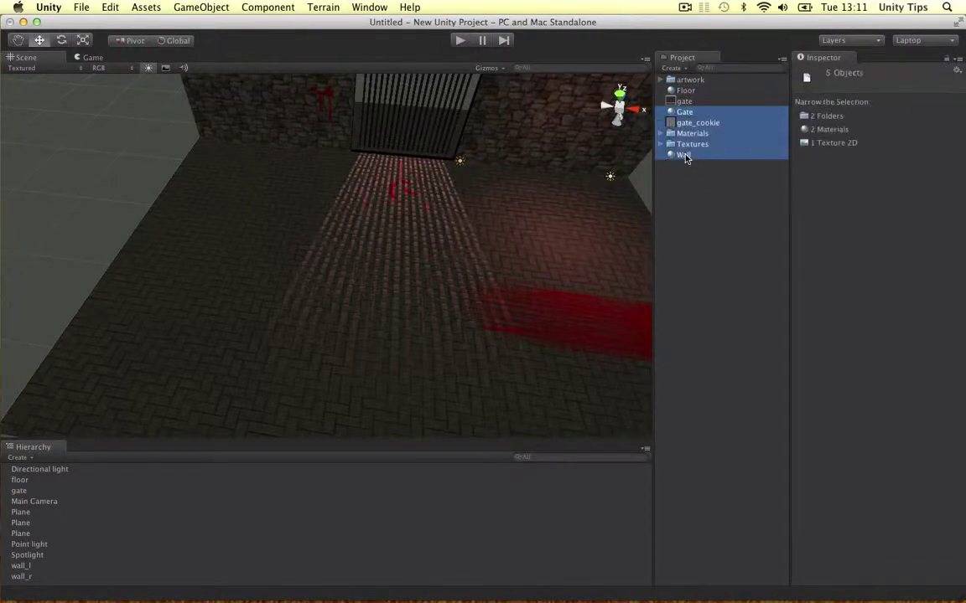
{"action": "left_click", "coordinate": [684, 156]}
{"action": "left_click", "coordinate": [685, 113], "text": "super"}
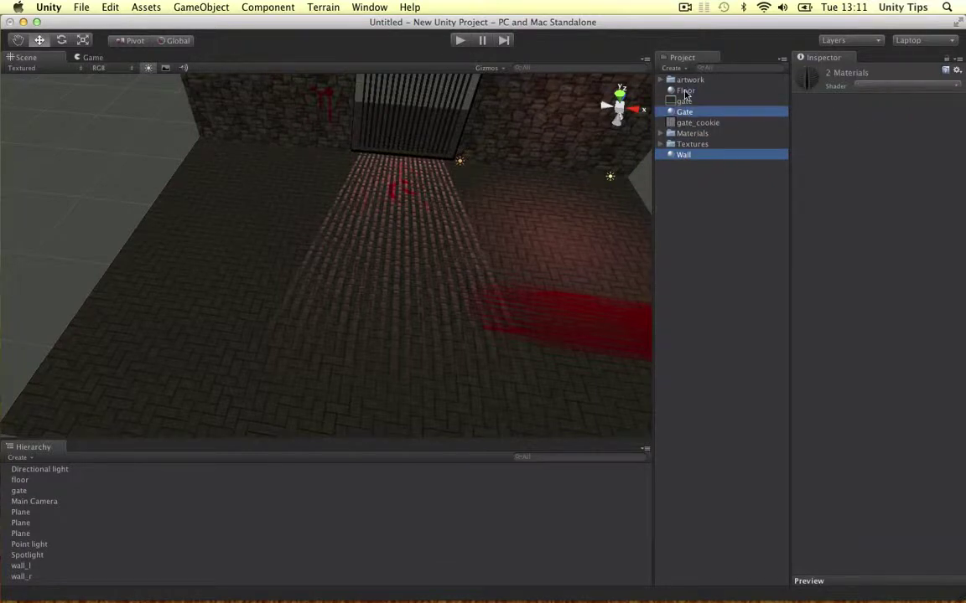
{"action": "left_click", "coordinate": [685, 90], "text": "super"}
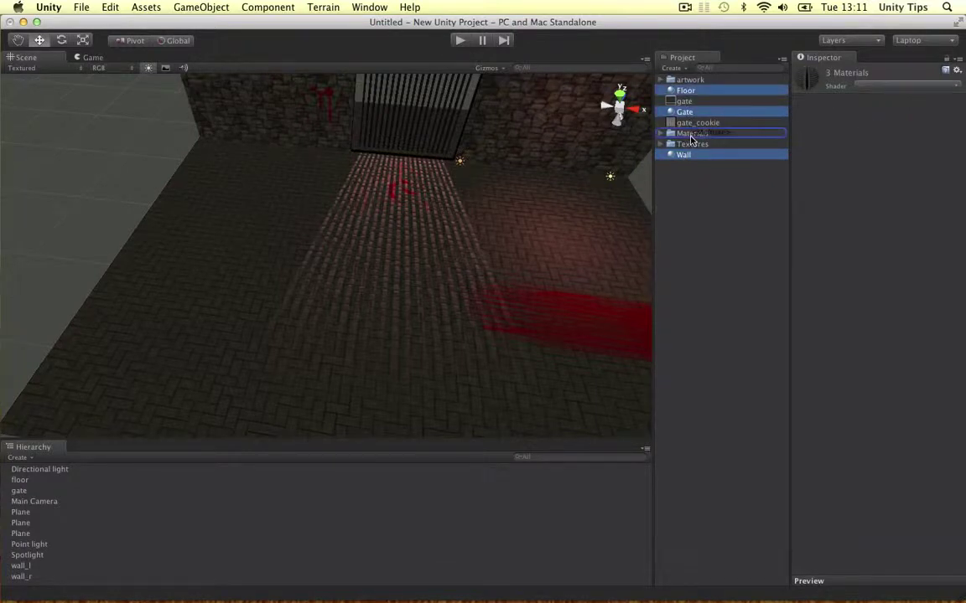
{"action": "left_click_drag", "start_coordinate": [692, 139], "coordinate": [691, 139]}
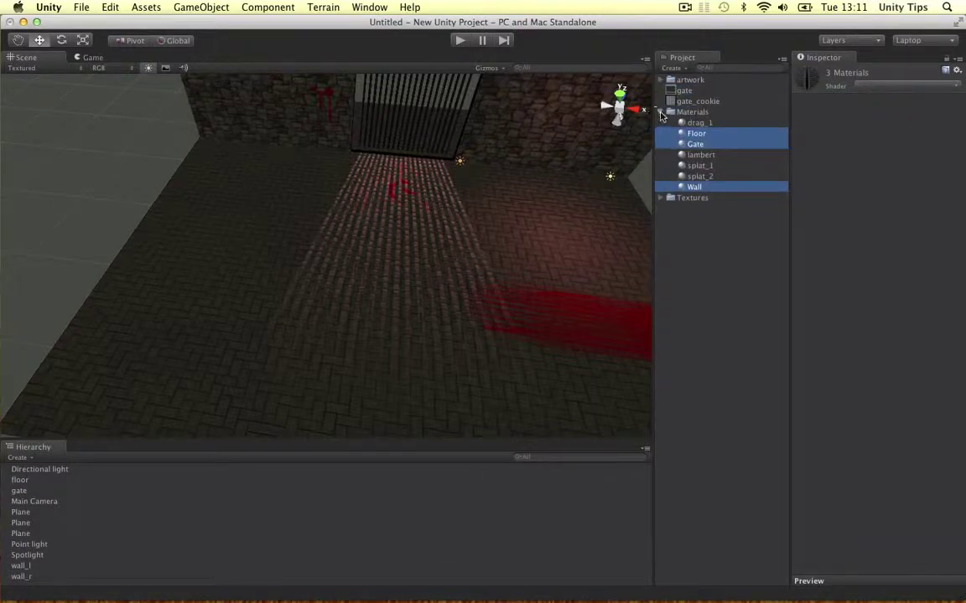
{"action": "left_click", "coordinate": [660, 112]}
Save the scene as Dungeon in the project's Assets folder
{"action": "middle_click_drag", "start_coordinate": [525, 185], "coordinate": [435, 167]}
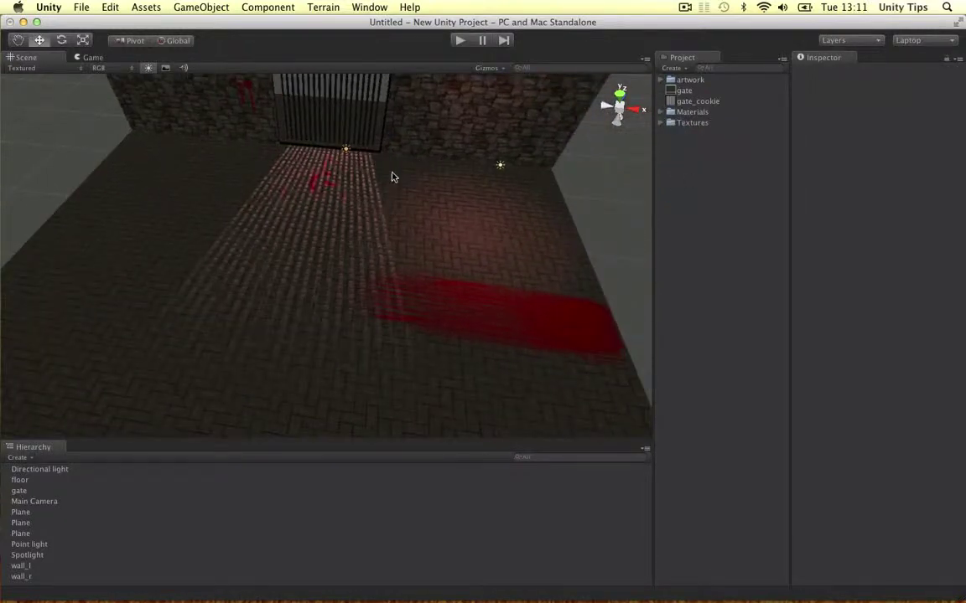
{"action": "left_click_drag", "start_coordinate": [392, 202], "coordinate": [476, 170], "text": "alt"}
{"action": "key", "text": "super+s"}
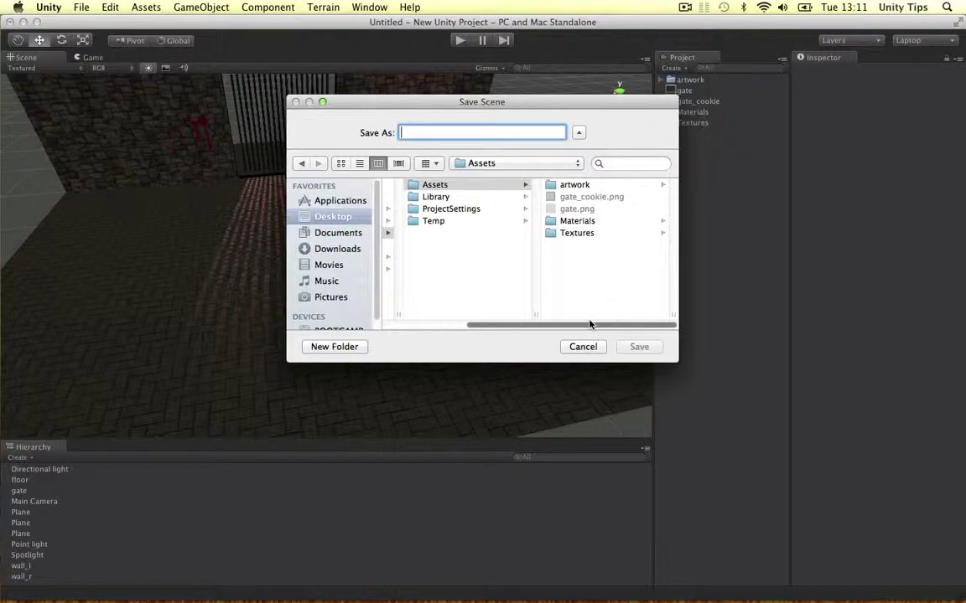
{"action": "type", "text": "Dungeon"}
{"action": "key", "text": "Return"}
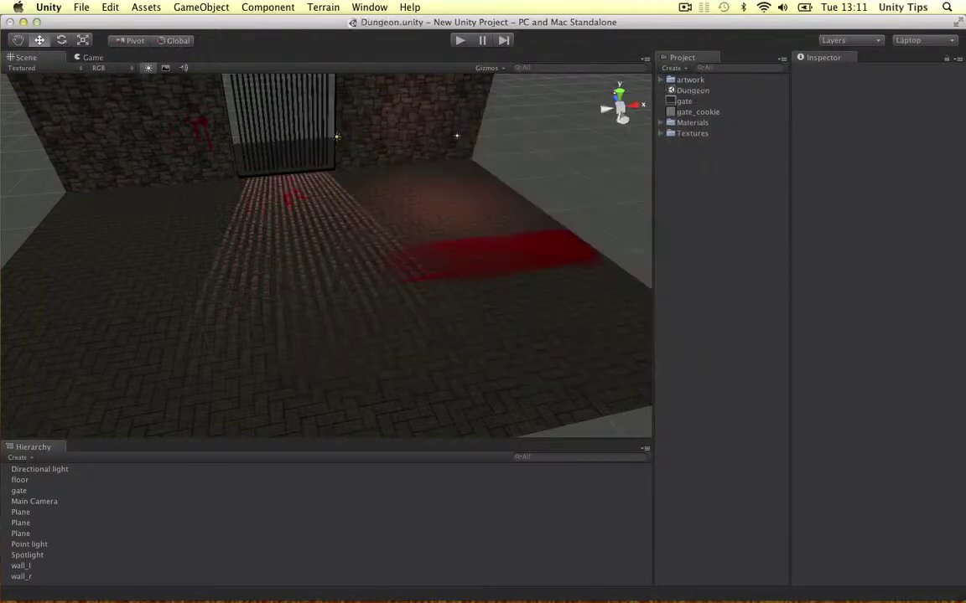
{"action": "scroll", "coordinate": [408, 237], "scroll_direction": "down", "scroll_amount": 6}
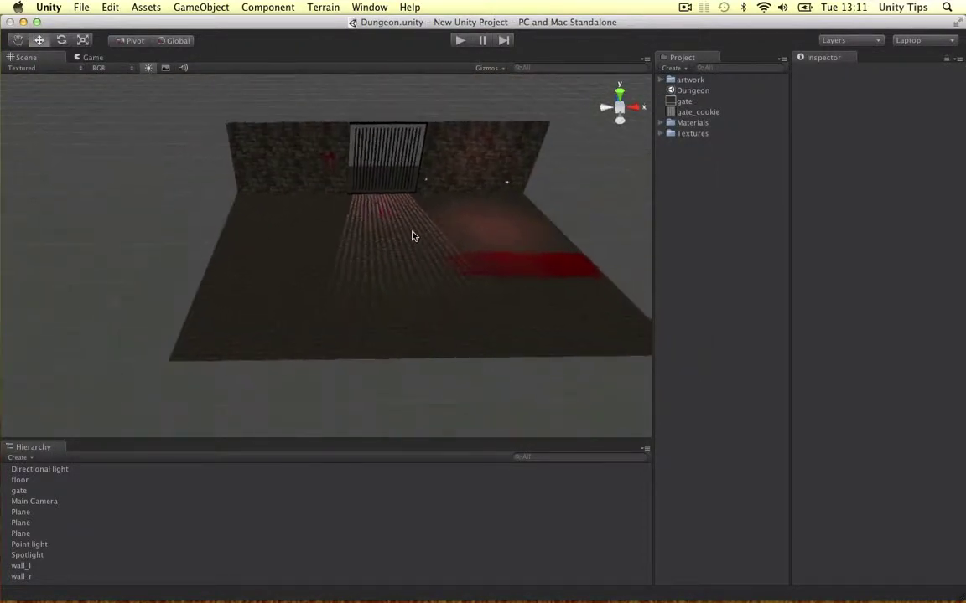
{"action": "scroll", "coordinate": [401, 205], "scroll_direction": "up", "scroll_amount": 4}
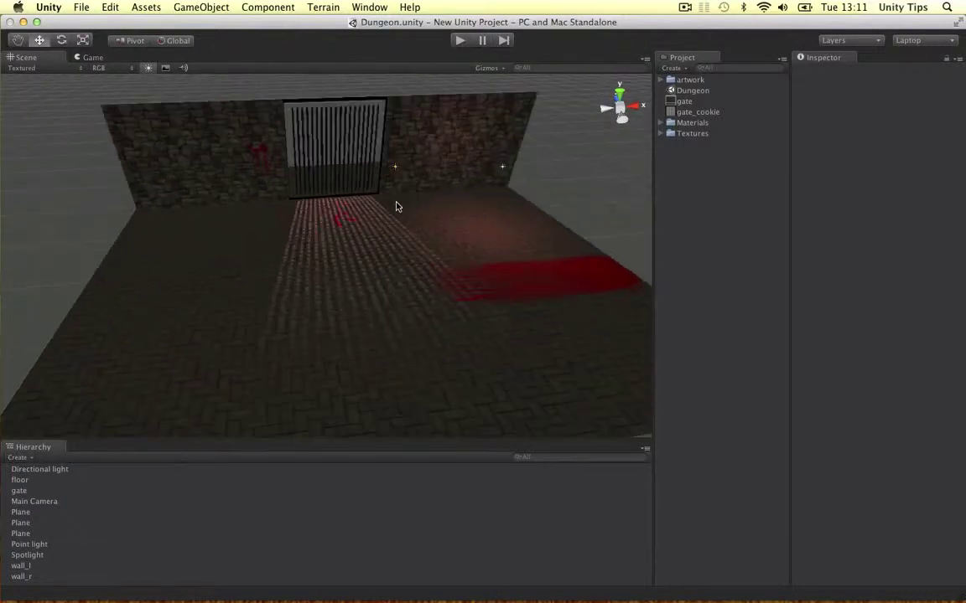
{"action": "left_click_drag", "start_coordinate": [394, 207], "coordinate": [428, 190], "text": "alt"}
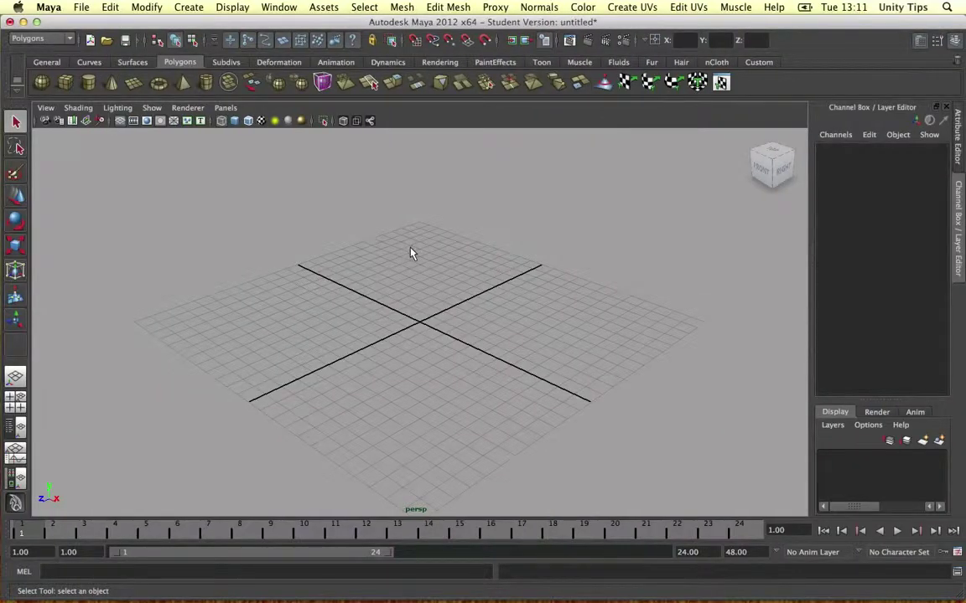
{"action": "key", "text": "ctrl+Left"}
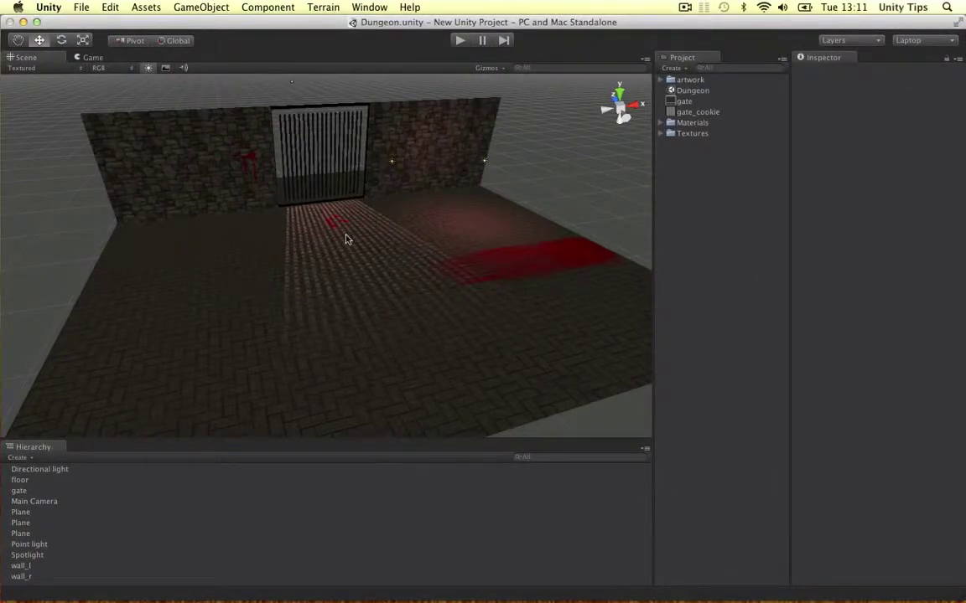
Switch to Maya, draw a rectangular polygon box near the grid's centre and smooth-shade the view
{"action": "key", "text": "ctrl+Right"}
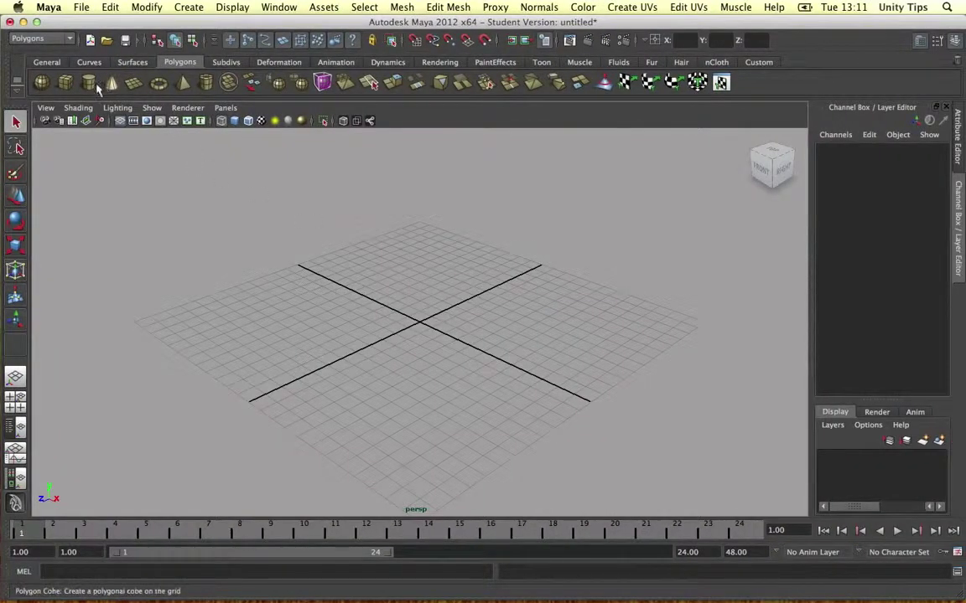
{"action": "left_click", "coordinate": [64, 81]}
{"action": "left_click_drag", "start_coordinate": [479, 300], "coordinate": [393, 355]}
{"action": "mouse_move", "coordinate": [396, 292]}
{"action": "left_mouse_down"}
{"action": "mouse_move", "coordinate": [389, 270]}
{"action": "mouse_move", "coordinate": [366, 252]}
{"action": "mouse_move", "coordinate": [367, 276]}
{"action": "left_mouse_up"}
{"action": "left_click", "coordinate": [90, 116]}
{"action": "left_click", "coordinate": [108, 140]}
Delete the top face of the box to leave it open
{"action": "left_click", "coordinate": [436, 274]}
{"action": "right_click", "coordinate": [436, 275]}
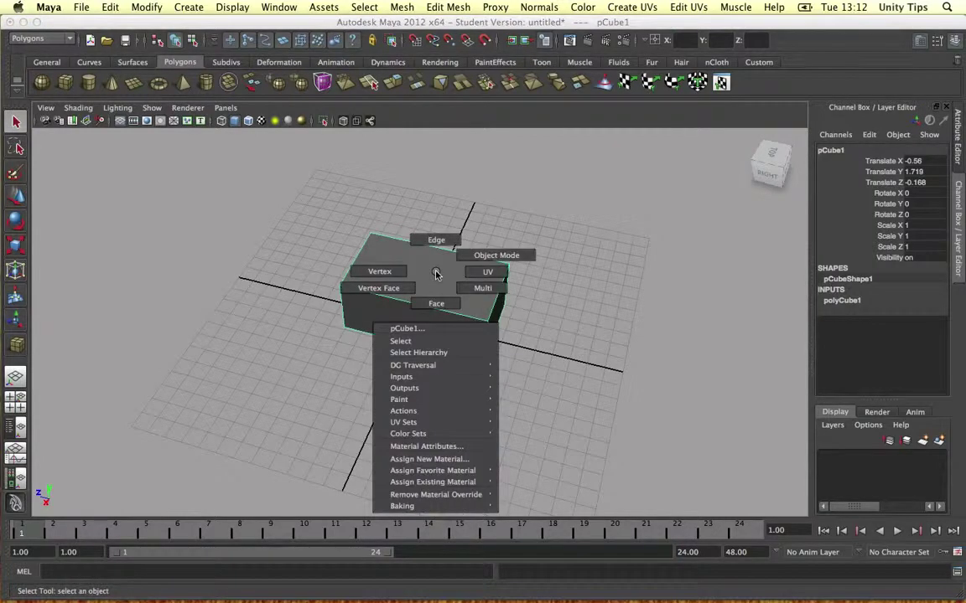
{"action": "left_click", "coordinate": [436, 300]}
{"action": "left_click", "coordinate": [422, 283]}
{"action": "key", "text": "Delete"}
{"action": "left_click_drag", "start_coordinate": [383, 224], "coordinate": [422, 235], "text": "alt"}
{"action": "left_click_drag", "start_coordinate": [287, 181], "coordinate": [285, 149], "text": "alt"}
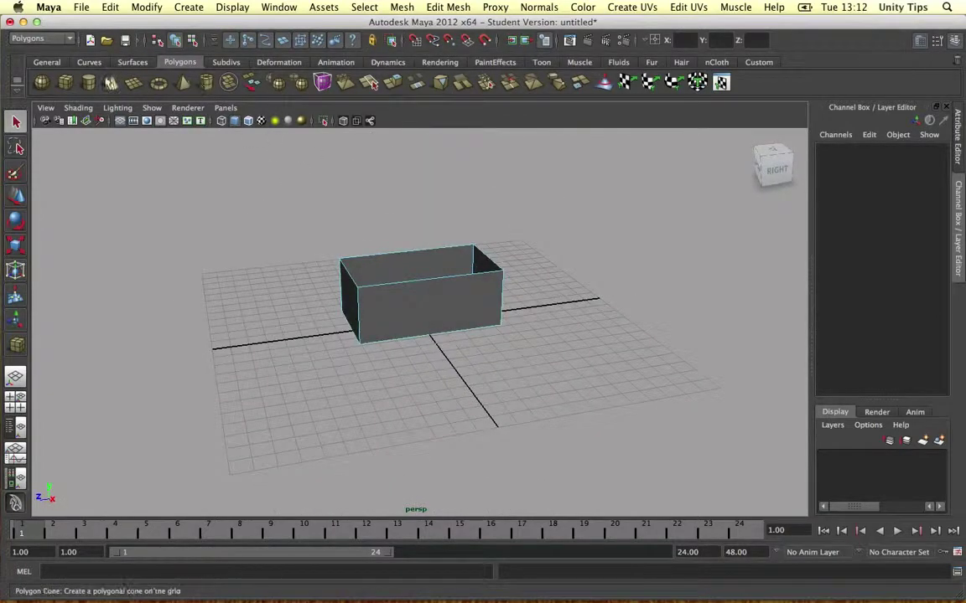
Draw a polygon cylinder in front of the box and set its Z rotation to 90
{"action": "left_click", "coordinate": [89, 82]}
{"action": "mouse_move", "coordinate": [528, 372]}
{"action": "left_mouse_down"}
{"action": "mouse_move", "coordinate": [490, 345]}
{"action": "mouse_move", "coordinate": [493, 225]}
{"action": "left_mouse_up"}
{"action": "key", "text": "e"}
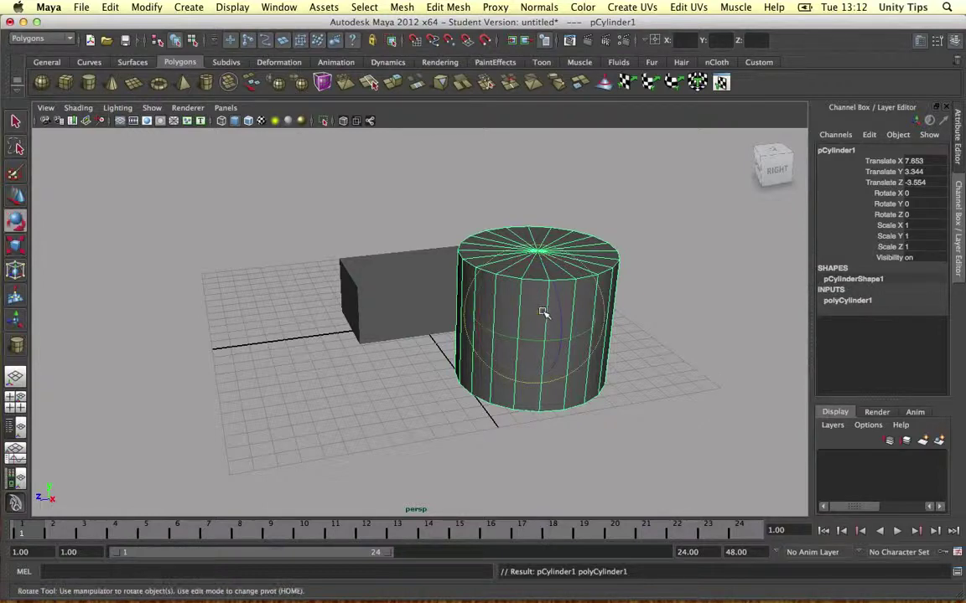
{"action": "left_click_drag", "start_coordinate": [557, 307], "coordinate": [565, 193]}
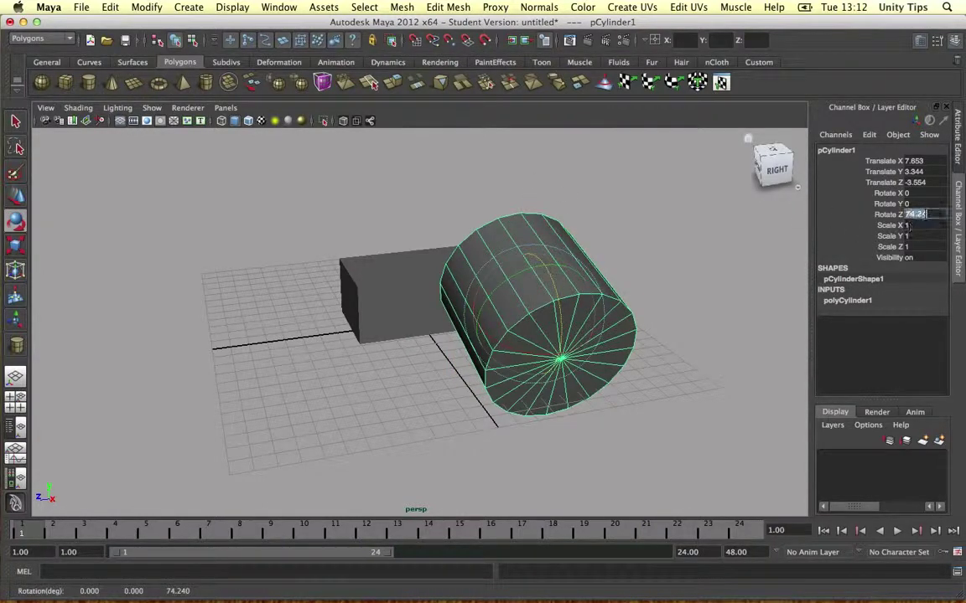
{"action": "type", "text": "90"}
{"action": "key", "text": "Return"}
Move the cylinder along Z to about -11.7, clear of the box
{"action": "left_click_drag", "start_coordinate": [675, 306], "coordinate": [663, 279], "text": "alt"}
{"action": "key", "text": "w"}
{"action": "left_click_drag", "start_coordinate": [478, 273], "coordinate": [652, 266]}
{"action": "left_click_drag", "start_coordinate": [658, 263], "coordinate": [630, 269], "text": "alt"}
Delete the faces of the cylinder's lower half to leave an arched lid shape
{"action": "right_click_drag", "start_coordinate": [636, 293], "coordinate": [642, 314]}
{"action": "mouse_move", "coordinate": [642, 306]}
{"action": "left_mouse_down", "text": "alt"}
{"action": "mouse_move", "coordinate": [645, 296]}
{"action": "mouse_move", "coordinate": [641, 302]}
{"action": "left_mouse_up", "text": "alt"}
{"action": "left_click_drag", "start_coordinate": [722, 381], "coordinate": [616, 339]}
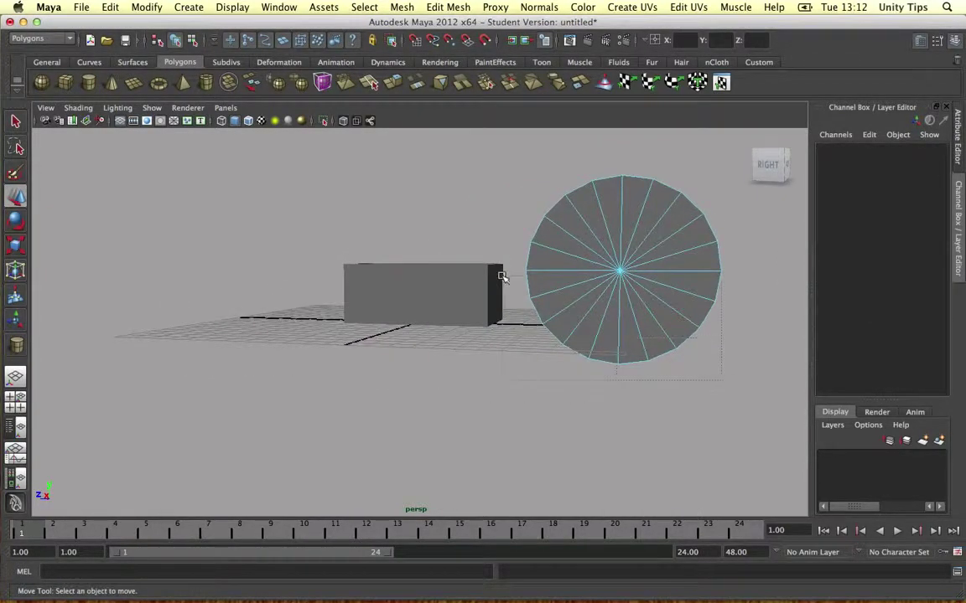
{"action": "left_click_drag", "start_coordinate": [501, 277], "coordinate": [589, 280]}
{"action": "key", "text": "Delete"}
Return the half cylinder to object mode and set its X rotation to 90
{"action": "left_click", "coordinate": [623, 268]}
{"action": "right_click", "coordinate": [656, 232]}
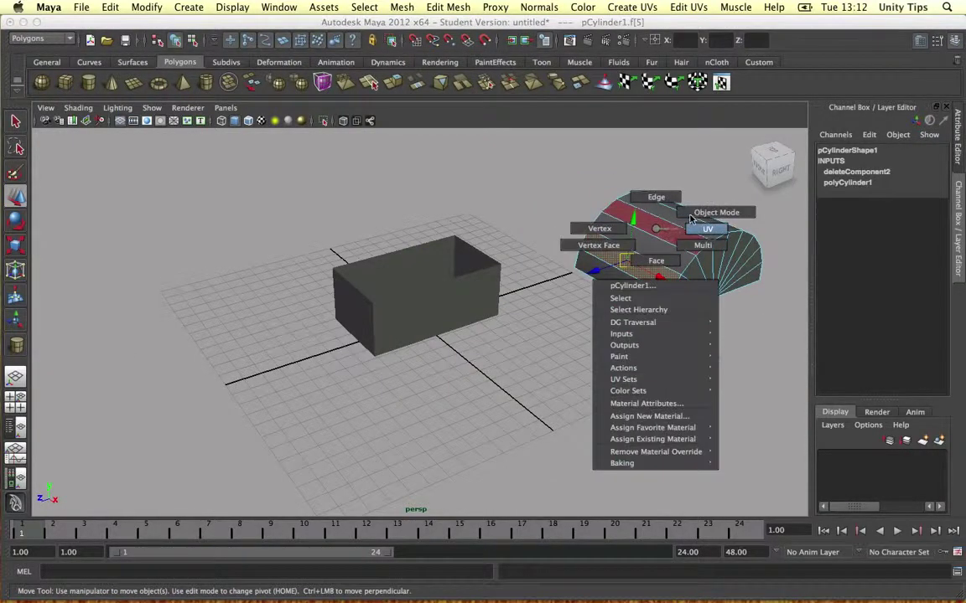
{"action": "left_click", "coordinate": [692, 216]}
{"action": "key", "text": "e"}
{"action": "left_click_drag", "start_coordinate": [646, 273], "coordinate": [726, 280]}
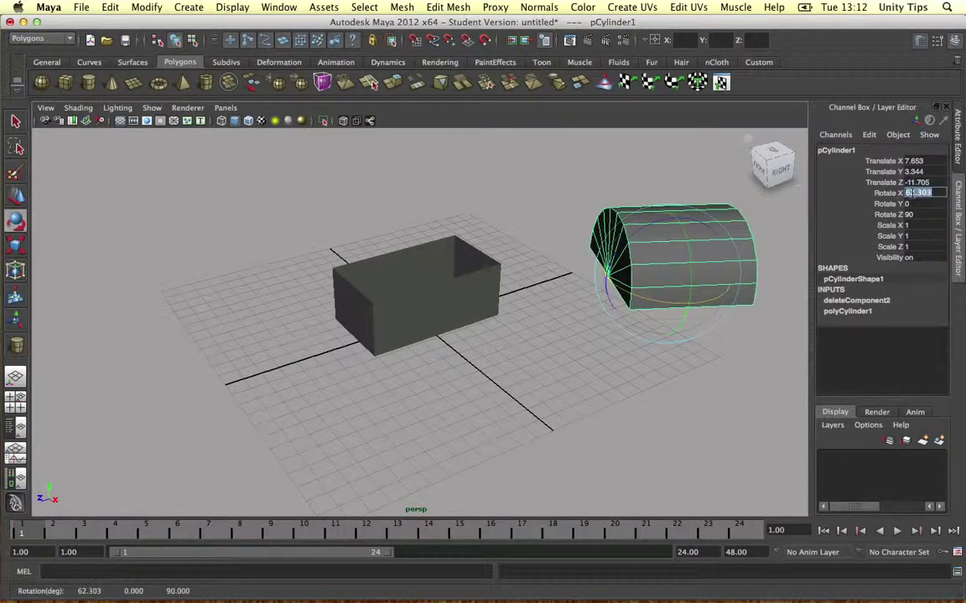
{"action": "type", "text": "90"}
{"action": "key", "text": "Return"}
Move the half cylinder over the open box and scale it uniformly to about 0.78
{"action": "key", "text": "w"}
{"action": "left_click_drag", "start_coordinate": [690, 287], "coordinate": [476, 254]}
{"action": "key", "text": "super+z"}
{"action": "left_click_drag", "start_coordinate": [545, 240], "coordinate": [365, 277]}
{"action": "left_click_drag", "start_coordinate": [367, 276], "coordinate": [392, 280], "text": "alt"}
{"action": "key", "text": "r"}
{"action": "key", "text": "space"}
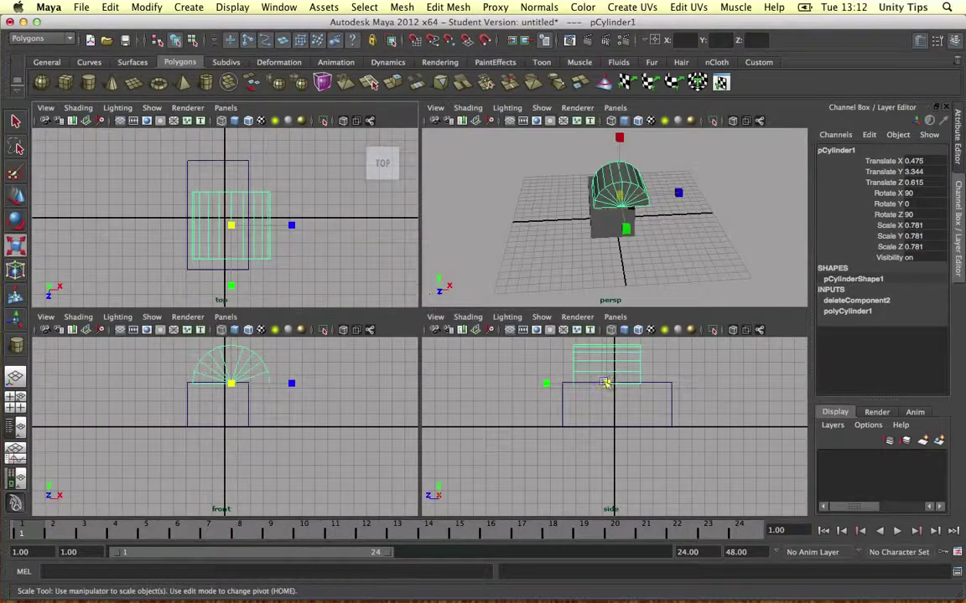
In the front view, scale the lid to about 0.61 to match the box's width and position it just above the rim
{"action": "key", "text": "space"}
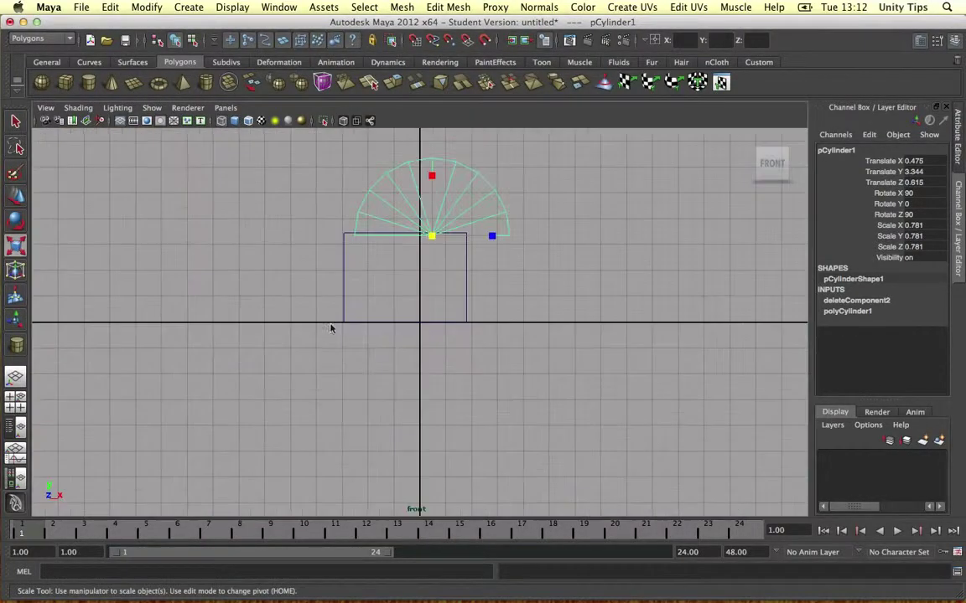
{"action": "key", "text": "w"}
{"action": "left_click_drag", "start_coordinate": [474, 233], "coordinate": [418, 235]}
{"action": "key", "text": "r"}
{"action": "key", "text": "w"}
{"action": "key", "text": "r"}
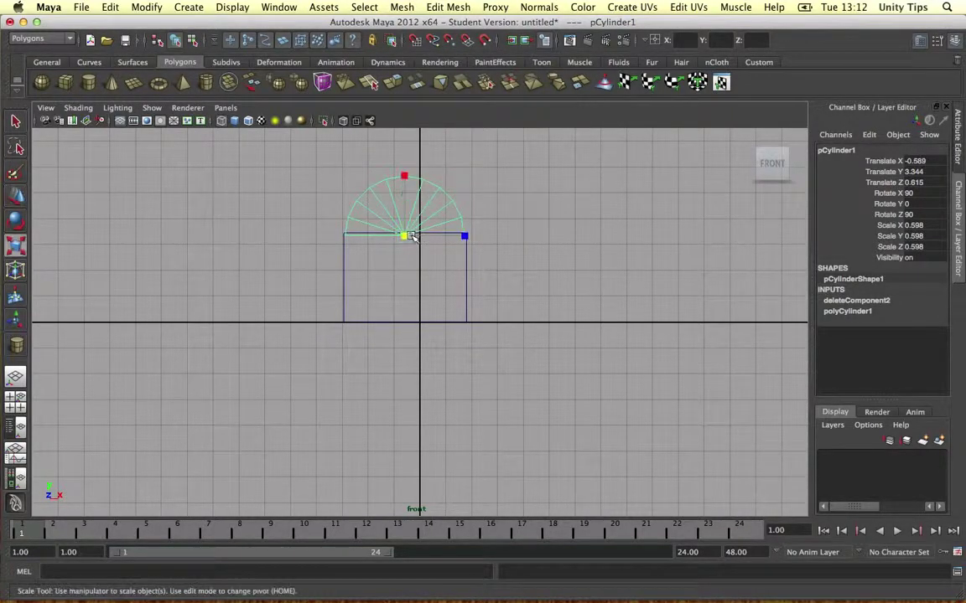
{"action": "key", "text": "w"}
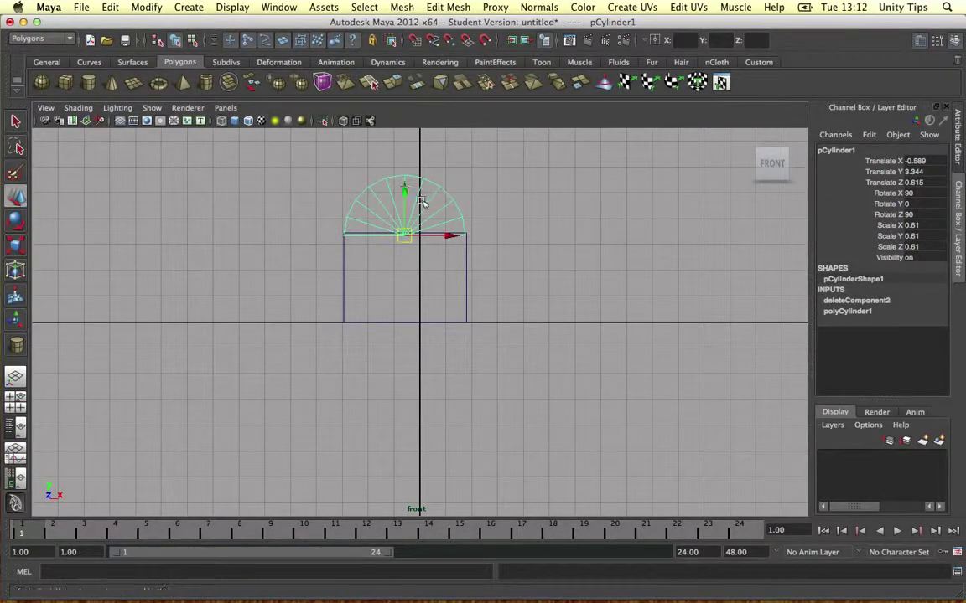
{"action": "left_click_drag", "start_coordinate": [406, 200], "coordinate": [405, 189]}
{"action": "key", "text": "space"}
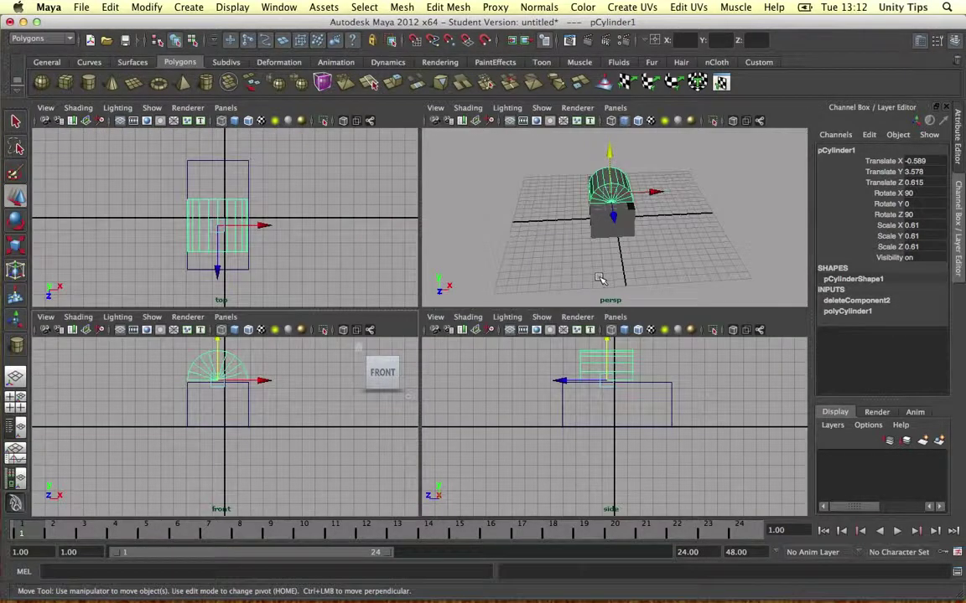
In the side view, stretch the lid's Y scale to about 1.29 and shift it along Z to about -0.14 to match the box's length
{"action": "key", "text": "space"}
{"action": "key", "text": "r"}
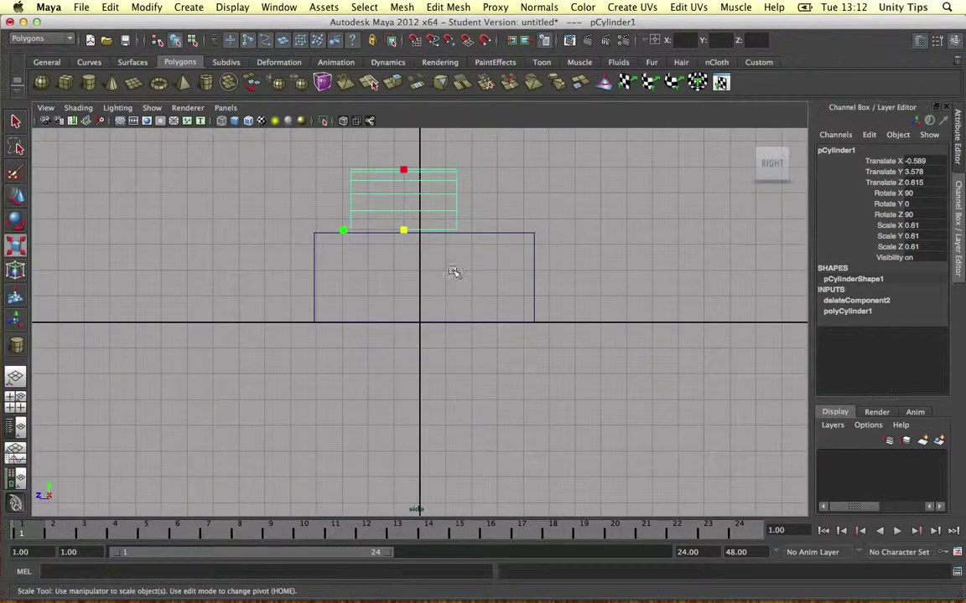
{"action": "left_click", "coordinate": [311, 231]}
{"action": "left_click", "coordinate": [405, 214]}
{"action": "left_click_drag", "start_coordinate": [343, 230], "coordinate": [291, 230]}
{"action": "key", "text": "w"}
{"action": "left_click_drag", "start_coordinate": [354, 231], "coordinate": [373, 232]}
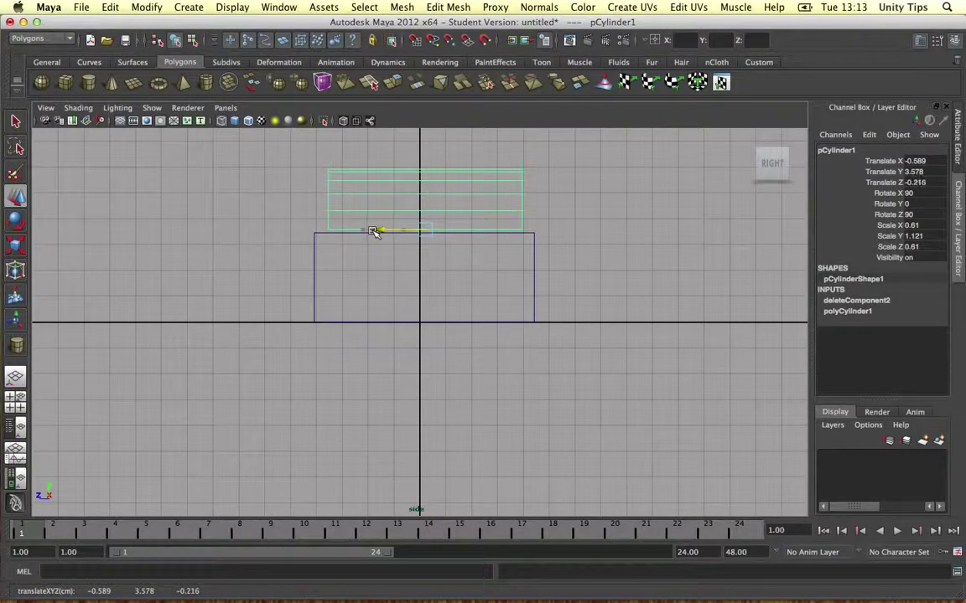
{"action": "key", "text": "e"}
{"action": "key", "text": "w"}
{"action": "key", "text": "r"}
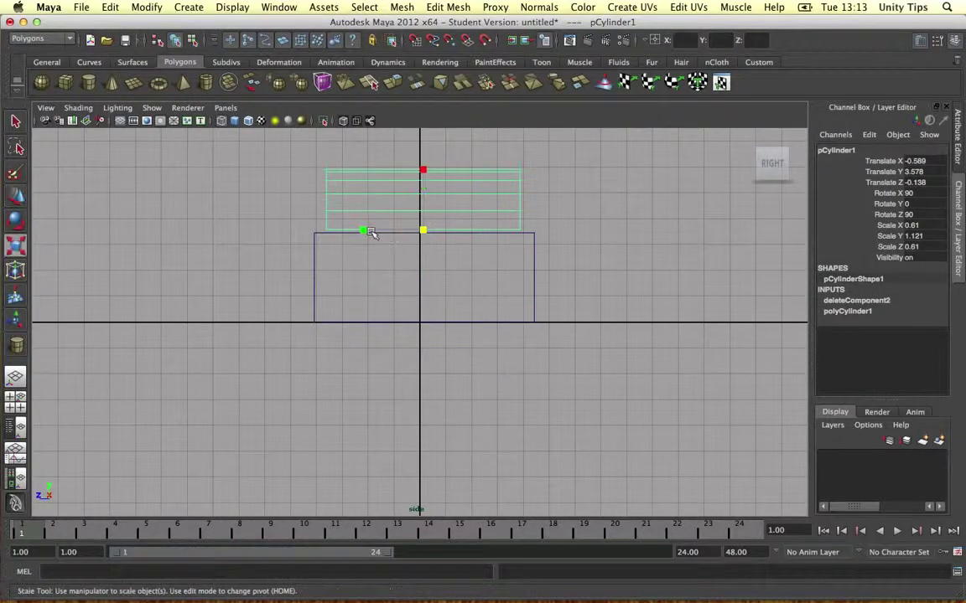
{"action": "left_click_drag", "start_coordinate": [366, 231], "coordinate": [359, 229]}
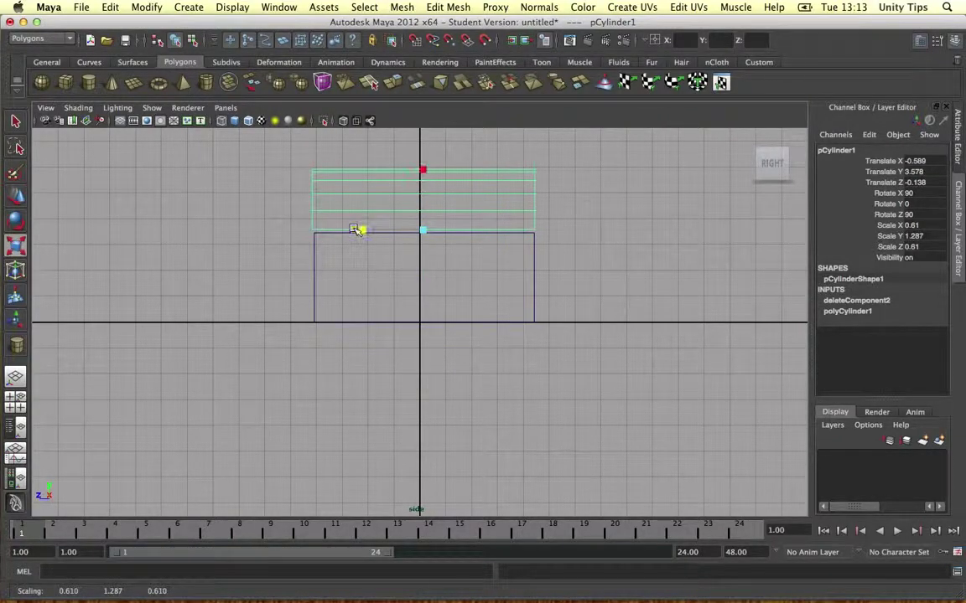
Combine the arched lid and the box into a single mesh
{"action": "key", "text": "space"}
{"action": "key", "text": "space"}
{"action": "left_click_drag", "start_coordinate": [668, 207], "coordinate": [460, 183], "text": "alt"}
{"action": "scroll", "coordinate": [506, 193], "scroll_direction": "up", "scroll_amount": 5}
{"action": "left_click_drag", "start_coordinate": [570, 192], "coordinate": [488, 212], "text": "alt"}
{"action": "left_click", "coordinate": [480, 261], "text": "shift"}
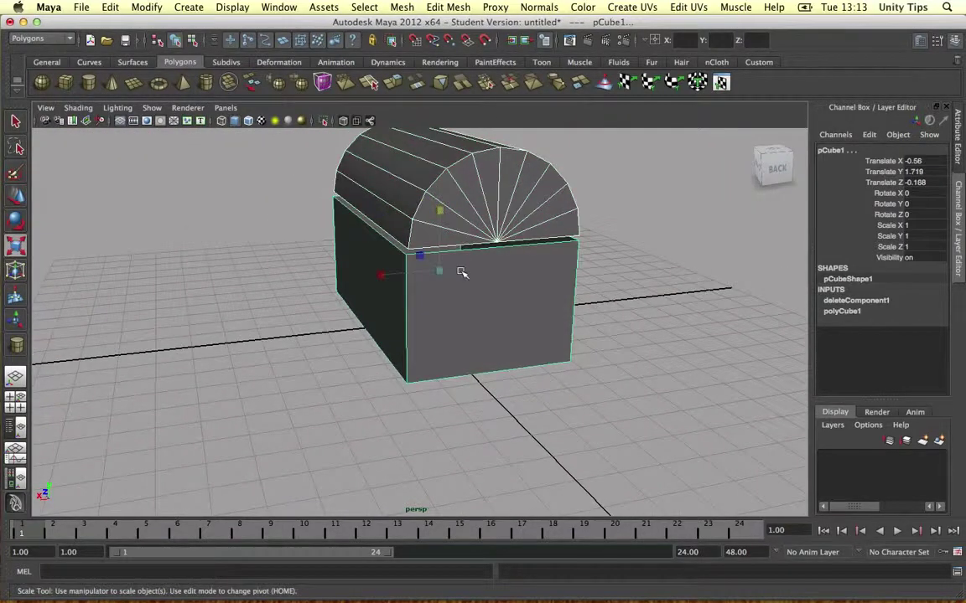
{"action": "left_click", "coordinate": [339, 5]}
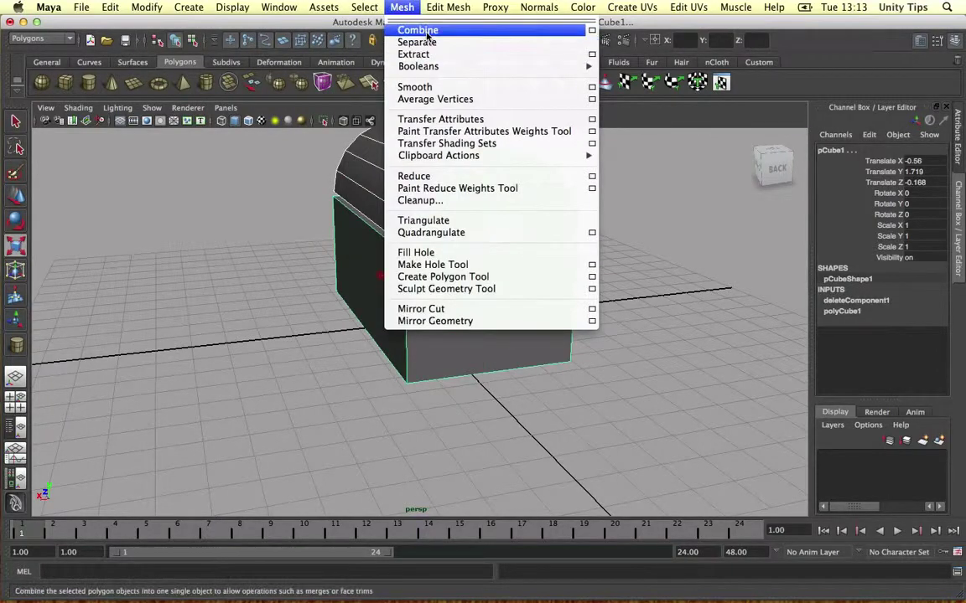
{"action": "left_click", "coordinate": [427, 35]}
Insert an edge loop down the middle of the box's end, in line with the lid's centre vertex
{"action": "left_click_drag", "start_coordinate": [419, 177], "coordinate": [383, 178], "text": "alt"}
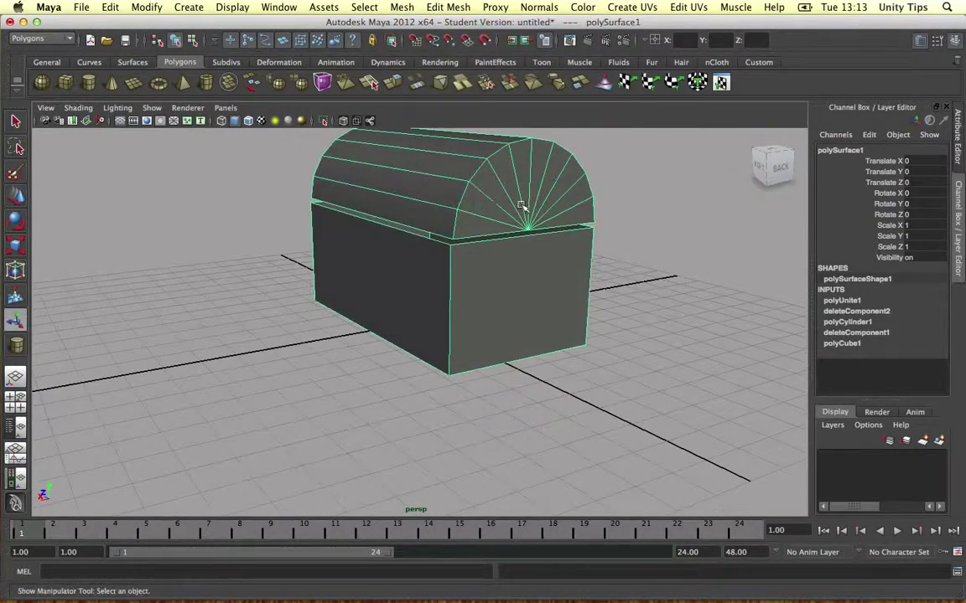
{"action": "left_click_drag", "start_coordinate": [527, 203], "coordinate": [462, 148], "text": "alt"}
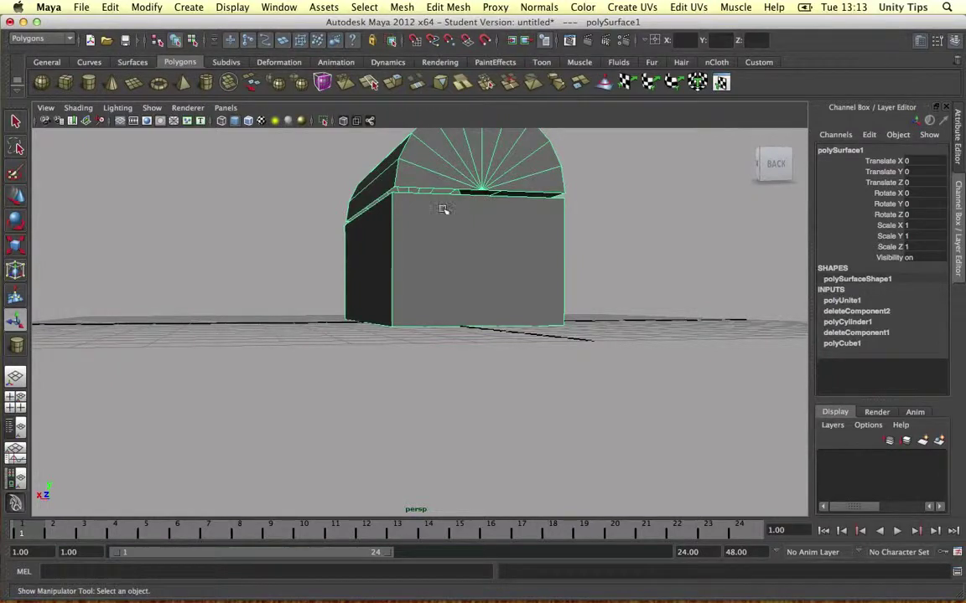
{"action": "right_click_drag", "start_coordinate": [490, 231], "coordinate": [436, 230]}
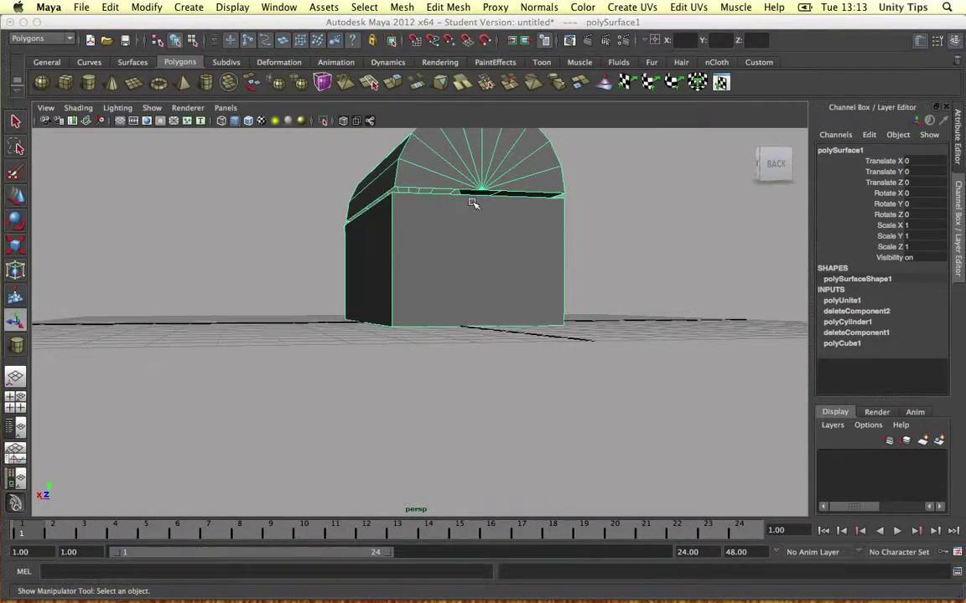
{"action": "left_click", "coordinate": [438, 6]}
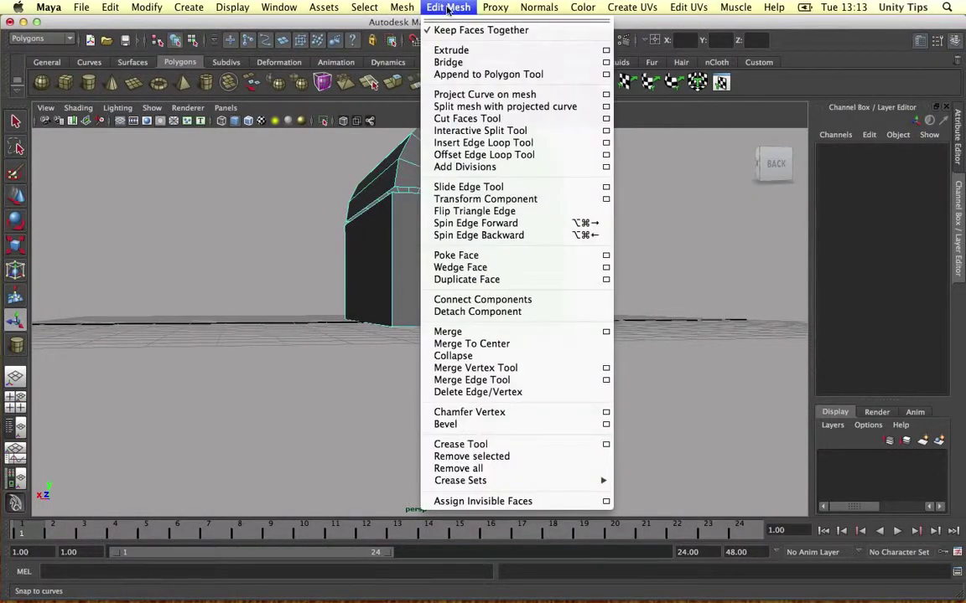
{"action": "left_click", "coordinate": [501, 144]}
{"action": "left_click", "coordinate": [483, 198]}
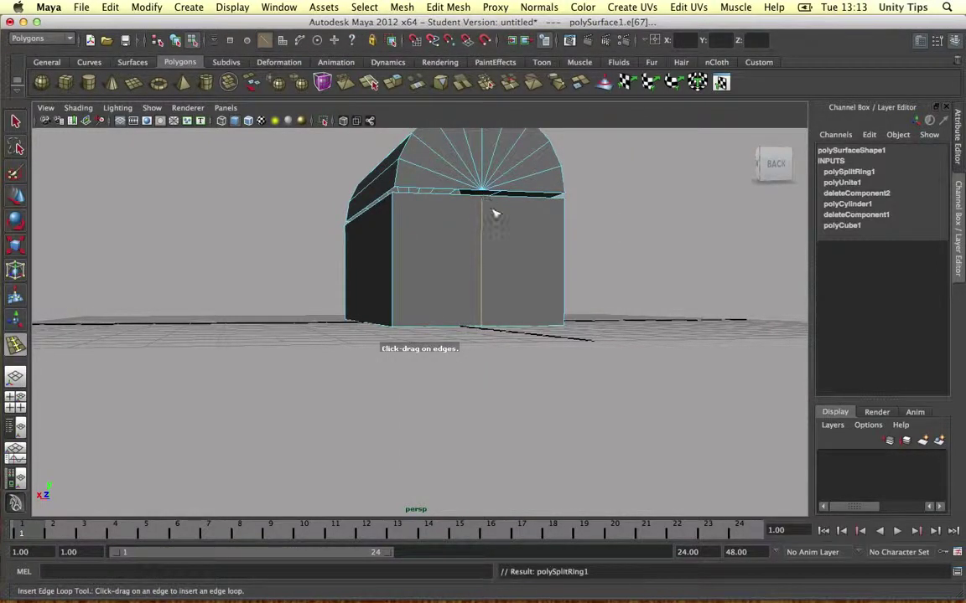
Merge the box's rim vertices, at the corners and end midpoints, into the matching lid vertices
{"action": "left_click_drag", "start_coordinate": [460, 218], "coordinate": [680, 227], "text": "alt"}
{"action": "right_click_drag", "start_coordinate": [389, 193], "coordinate": [405, 183], "text": "alt"}
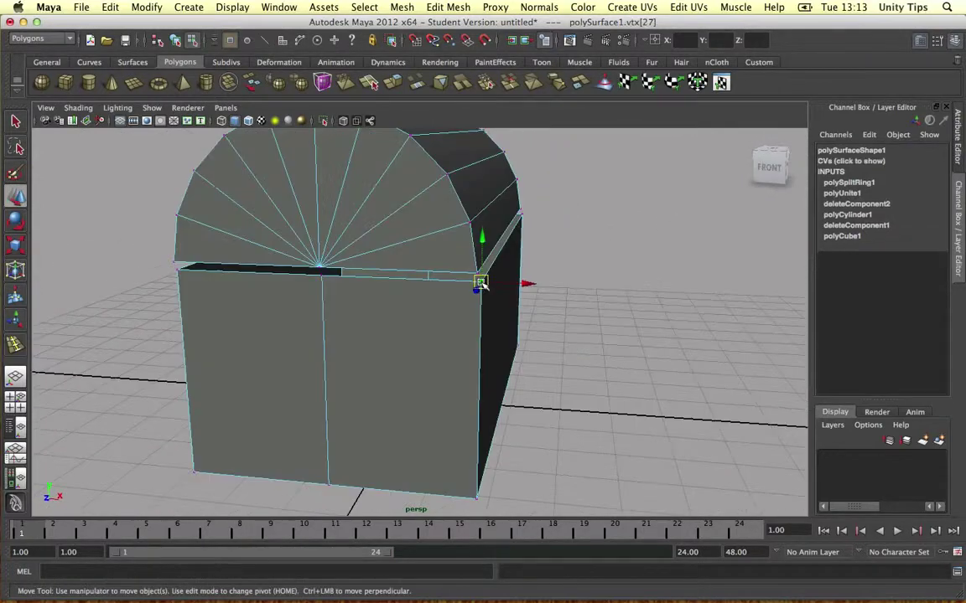
{"action": "mouse_move", "coordinate": [480, 283]}
{"action": "right_mouse_down", "text": "shift"}
{"action": "mouse_move", "coordinate": [491, 252]}
{"action": "mouse_move", "coordinate": [480, 282]}
{"action": "right_mouse_up", "text": "shift"}
{"action": "left_click_drag", "start_coordinate": [481, 283], "coordinate": [476, 273]}
{"action": "left_click_drag", "start_coordinate": [622, 254], "coordinate": [375, 254], "text": "alt"}
{"action": "left_click_drag", "start_coordinate": [476, 295], "coordinate": [479, 286]}
{"action": "left_click_drag", "start_coordinate": [621, 290], "coordinate": [528, 297], "text": "alt"}
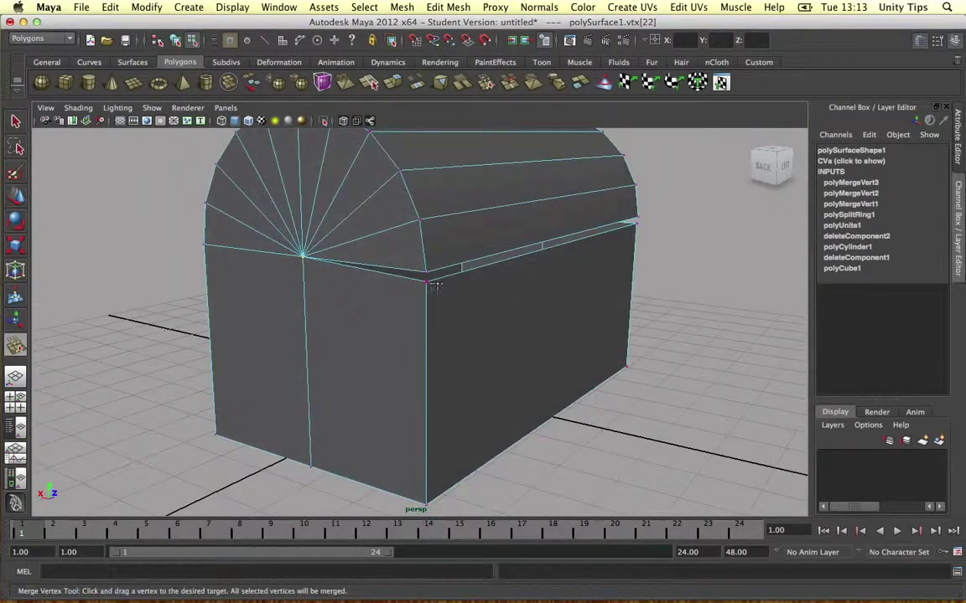
{"action": "left_click_drag", "start_coordinate": [427, 282], "coordinate": [427, 270]}
{"action": "left_click_drag", "start_coordinate": [428, 271], "coordinate": [474, 266], "text": "alt"}
Return to object mode, frame the merged chest and examine its shading from several sides
{"action": "scroll", "coordinate": [534, 259], "scroll_direction": "down", "scroll_amount": 10}
{"action": "left_click_drag", "start_coordinate": [535, 259], "coordinate": [436, 253], "text": "alt"}
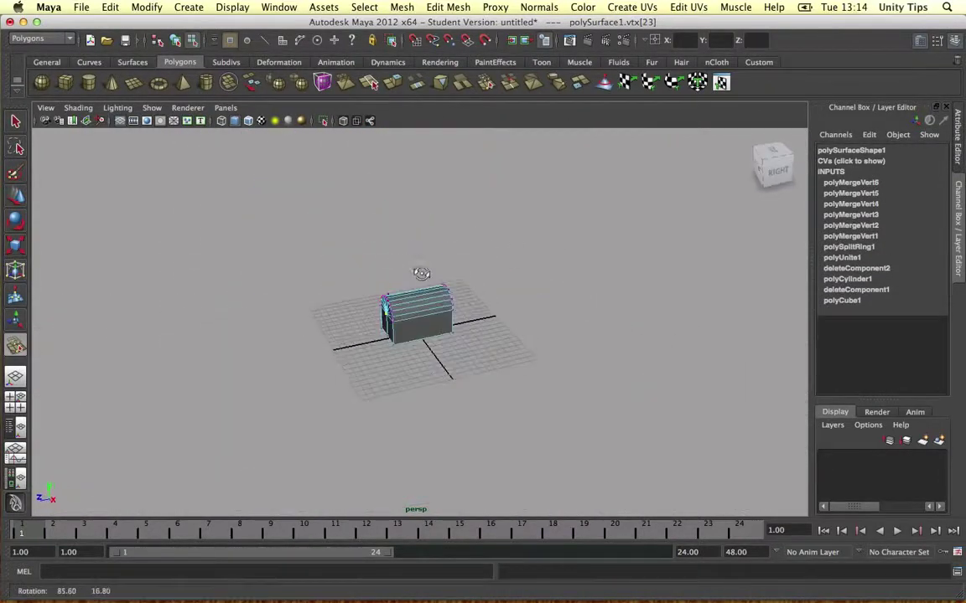
{"action": "left_click_drag", "start_coordinate": [429, 274], "coordinate": [493, 293], "text": "alt"}
{"action": "right_click_drag", "start_coordinate": [407, 305], "coordinate": [465, 288]}
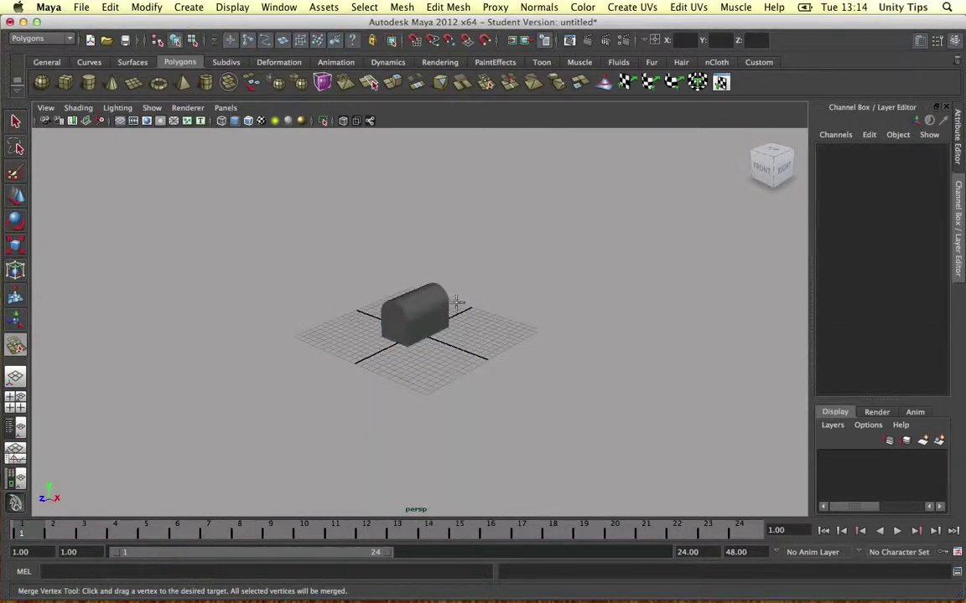
{"action": "key", "text": "w"}
{"action": "left_click", "coordinate": [415, 314]}
{"action": "key", "text": "f"}
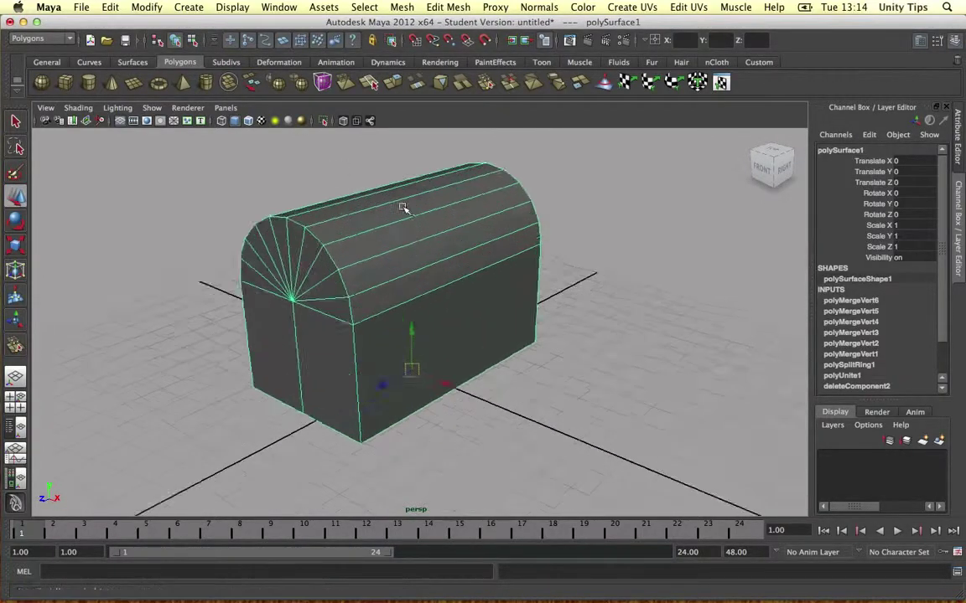
{"action": "left_click_drag", "start_coordinate": [404, 207], "coordinate": [470, 213], "text": "alt"}
{"action": "left_click", "coordinate": [553, 228]}
Select the seam edges between the lid and the box around the chest and harden them
{"action": "left_click_drag", "start_coordinate": [323, 255], "coordinate": [457, 253], "text": "alt"}
{"action": "right_click_drag", "start_coordinate": [418, 250], "coordinate": [418, 217]}
{"action": "left_click", "coordinate": [424, 272]}
{"action": "left_click_drag", "start_coordinate": [424, 287], "coordinate": [405, 260], "text": "alt"}
{"action": "double_click", "coordinate": [479, 286], "text": "shift"}
{"action": "left_click_drag", "start_coordinate": [559, 277], "coordinate": [331, 277], "text": "alt"}
{"action": "left_click", "coordinate": [539, 7]}
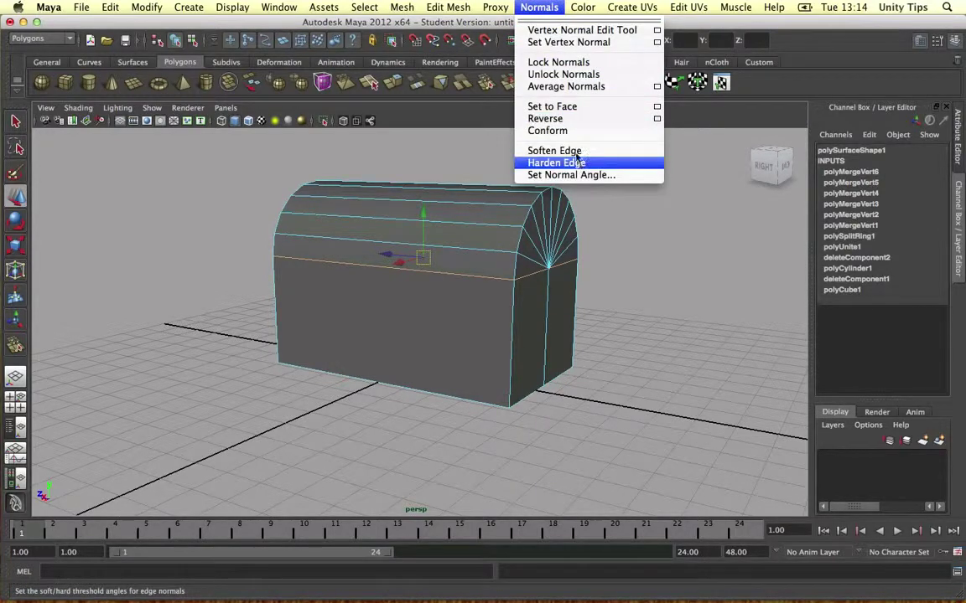
{"action": "left_click", "coordinate": [555, 163]}
{"action": "left_click", "coordinate": [620, 207]}
Return to object mode and select the whole chest
{"action": "right_click_drag", "start_coordinate": [457, 238], "coordinate": [519, 216]}
{"action": "right_click_drag", "start_coordinate": [619, 228], "coordinate": [562, 239], "text": "alt"}
{"action": "left_click_drag", "start_coordinate": [562, 239], "coordinate": [645, 224], "text": "alt"}
{"action": "left_click", "coordinate": [427, 295]}
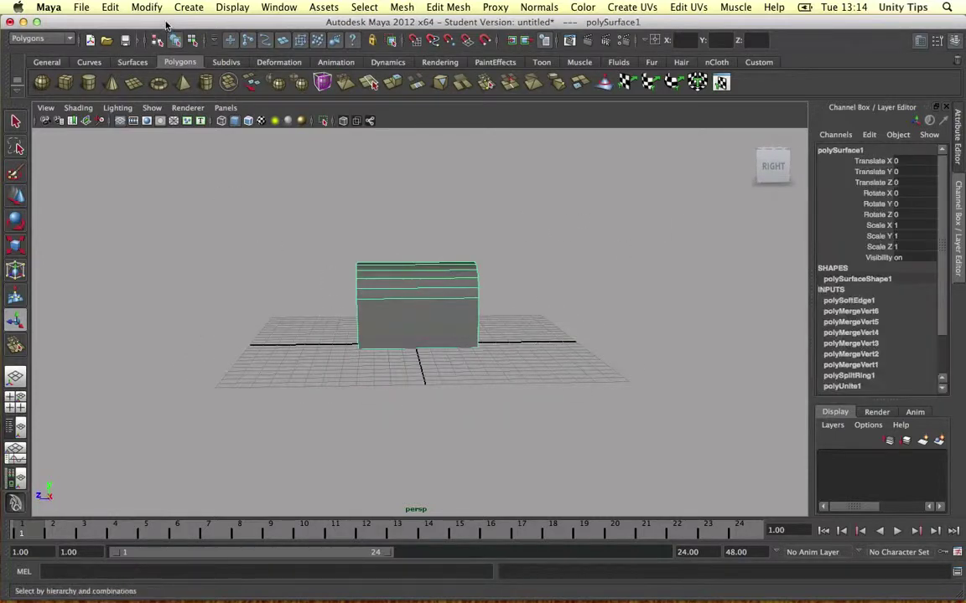
Start exporting the selection and create a folder named Models inside the desktop's New Unity Project/Assets folder
{"action": "left_click", "coordinate": [82, 7]}
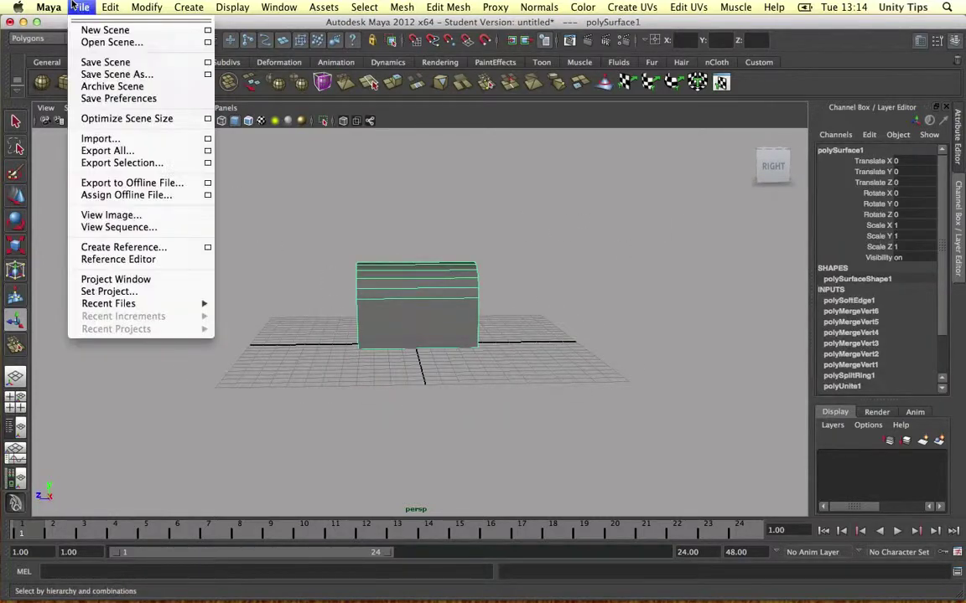
{"action": "left_click", "coordinate": [139, 164]}
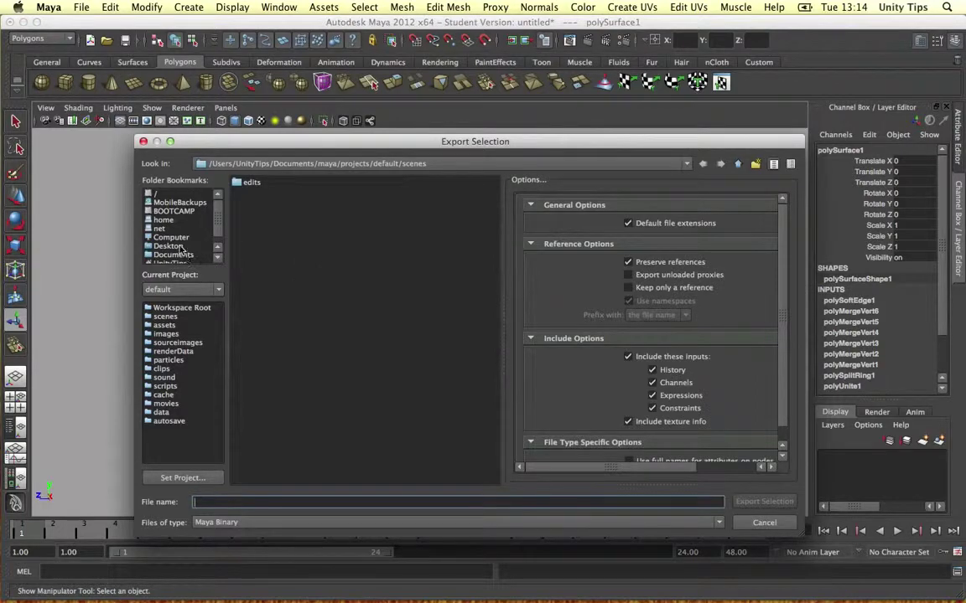
{"action": "left_click", "coordinate": [172, 248]}
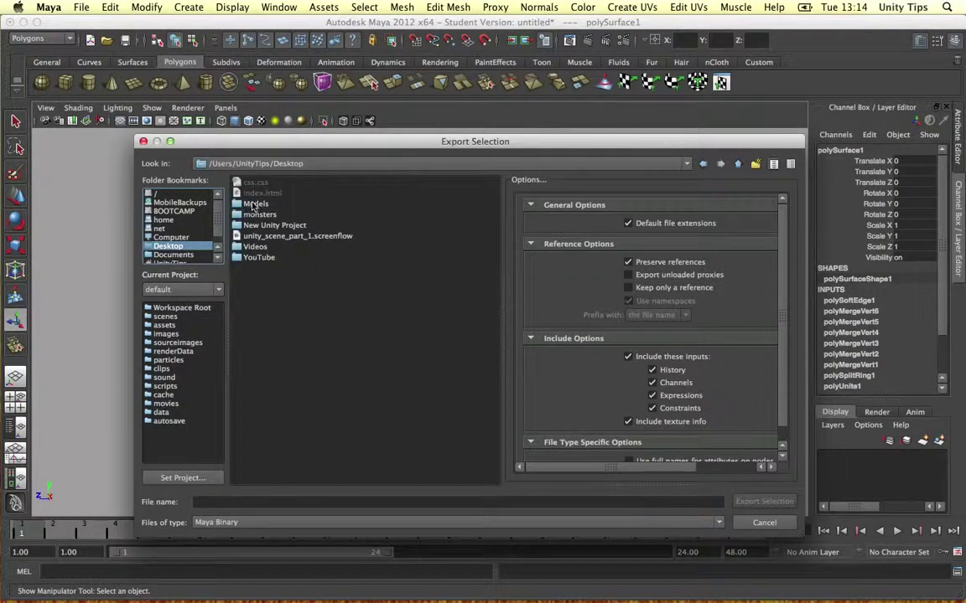
{"action": "double_click", "coordinate": [275, 226]}
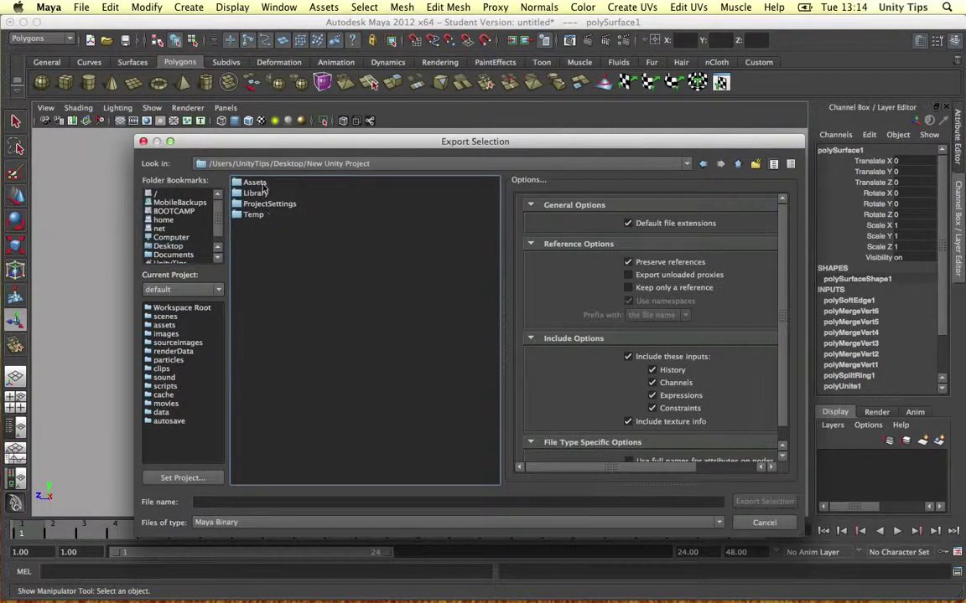
{"action": "double_click", "coordinate": [255, 183]}
{"action": "right_click", "coordinate": [269, 262]}
{"action": "left_click", "coordinate": [309, 289]}
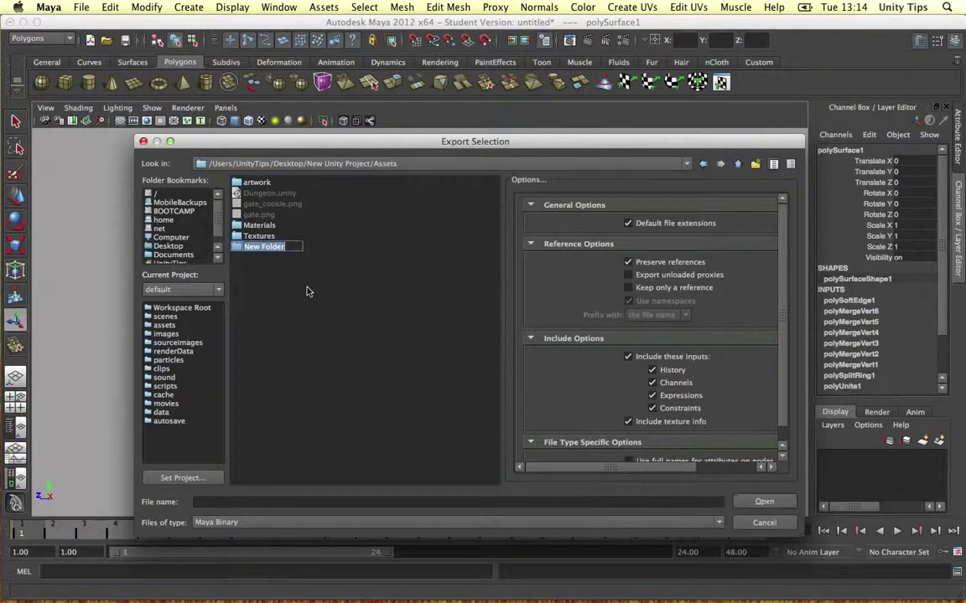
{"action": "type", "text": "Models"}
{"action": "key", "text": "Return"}
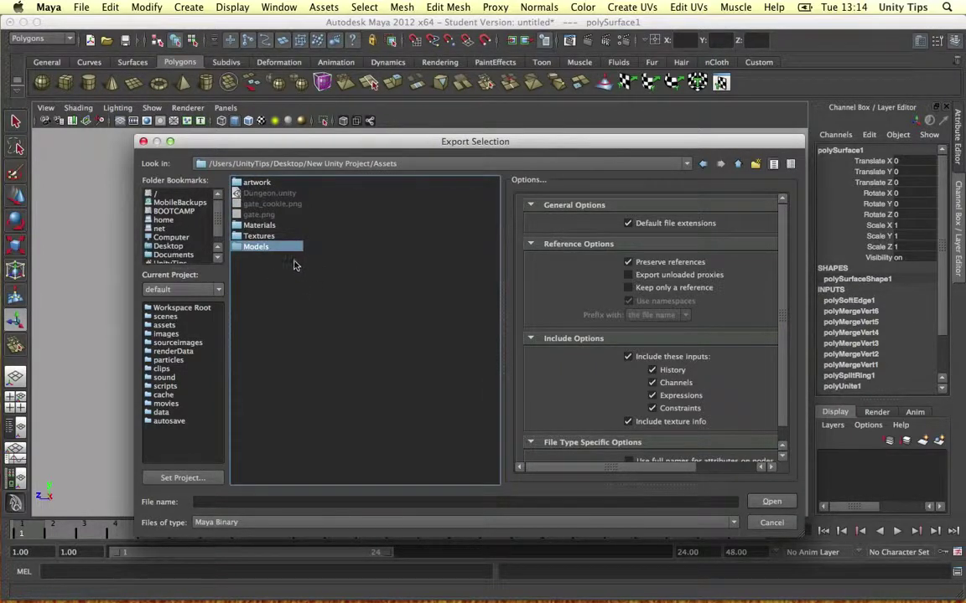
Open the Models folder, name the export file Chest and set its file type to DAE_FBX export
{"action": "double_click", "coordinate": [280, 249]}
{"action": "left_click", "coordinate": [272, 501]}
{"action": "type", "text": "Chest"}
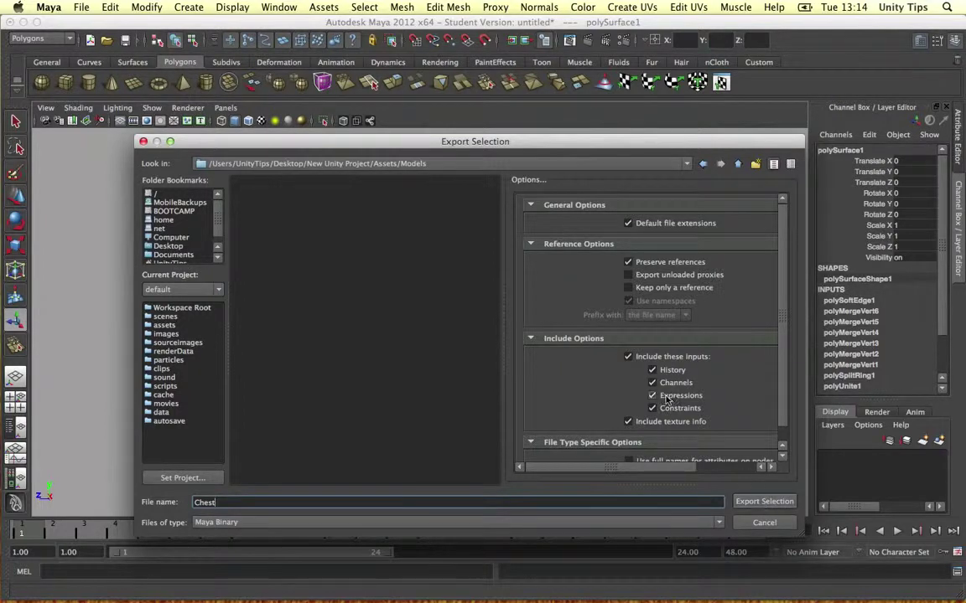
{"action": "scroll", "coordinate": [668, 382], "scroll_direction": "down", "scroll_amount": 1}
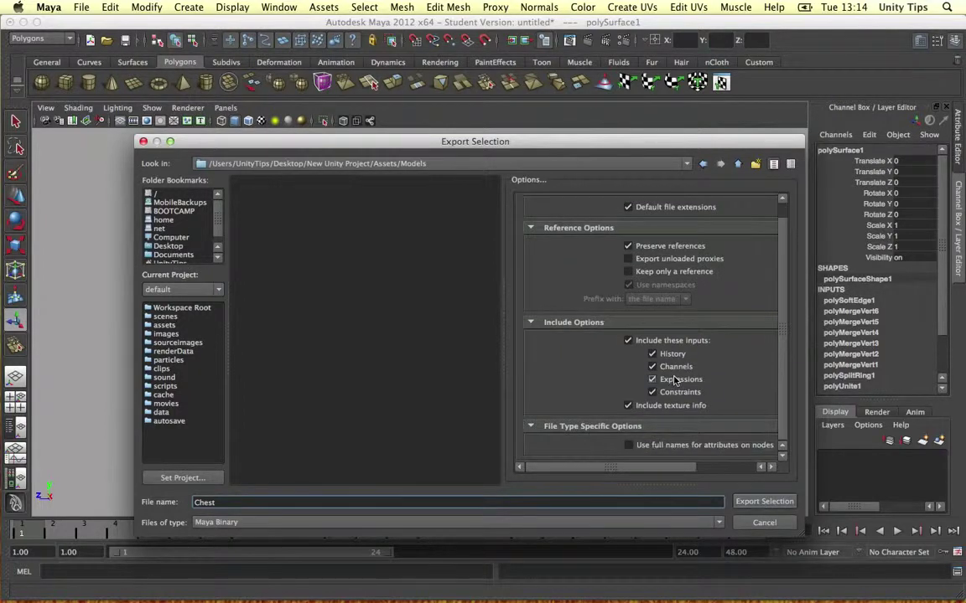
{"action": "left_click", "coordinate": [352, 522]}
{"action": "left_click", "coordinate": [277, 502]}
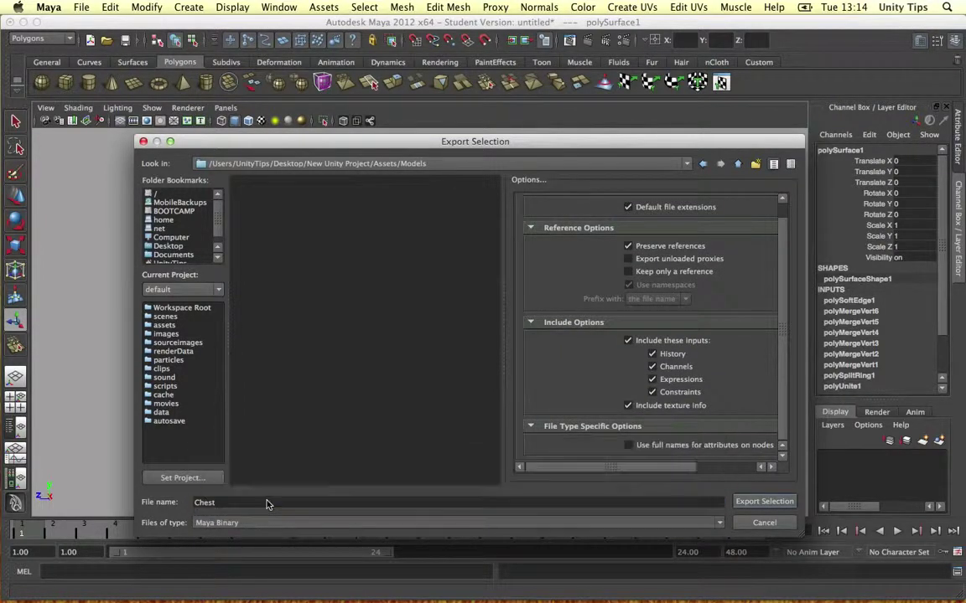
{"action": "scroll", "coordinate": [601, 340], "scroll_direction": "down", "scroll_amount": 5}
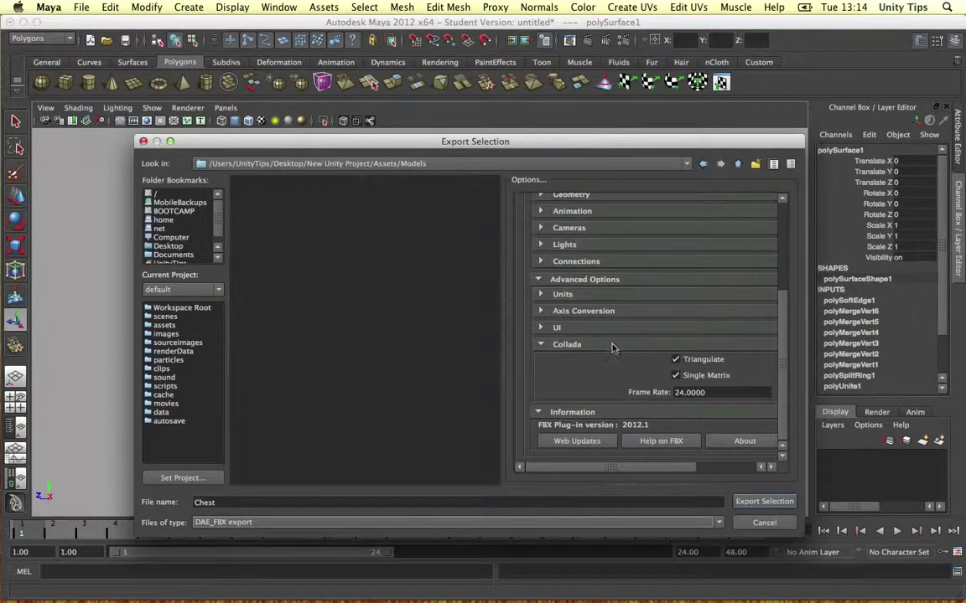
Turn off automatic unit scaling with Centimeters as the file unit, export the chest and dismiss the warnings report
{"action": "left_click", "coordinate": [540, 345]}
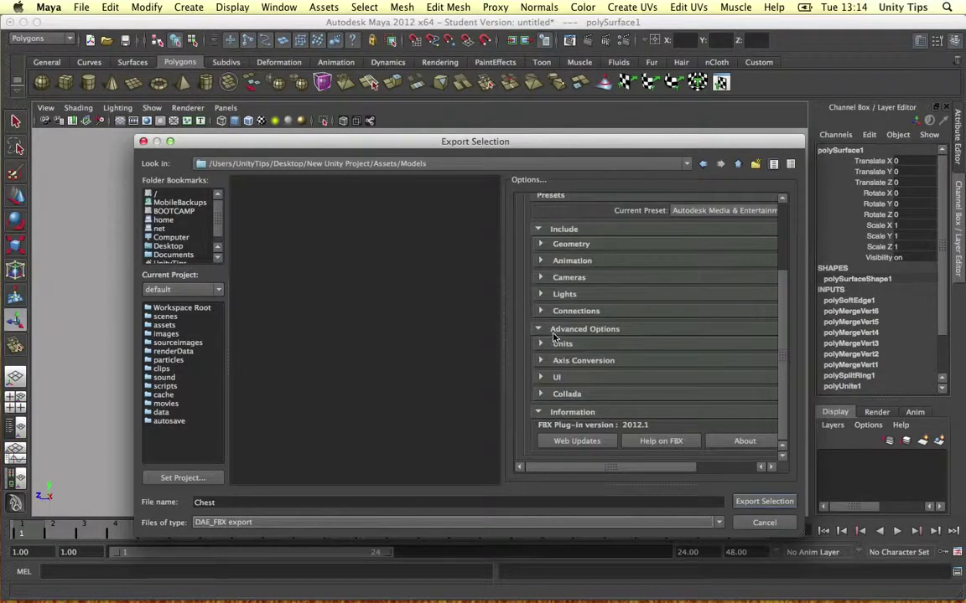
{"action": "left_click", "coordinate": [540, 345]}
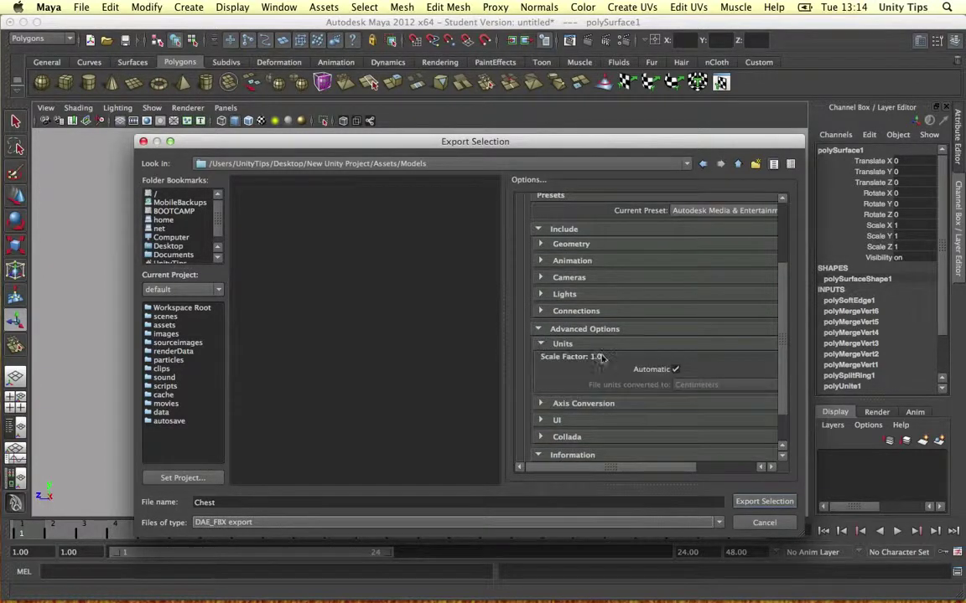
{"action": "left_click", "coordinate": [674, 369]}
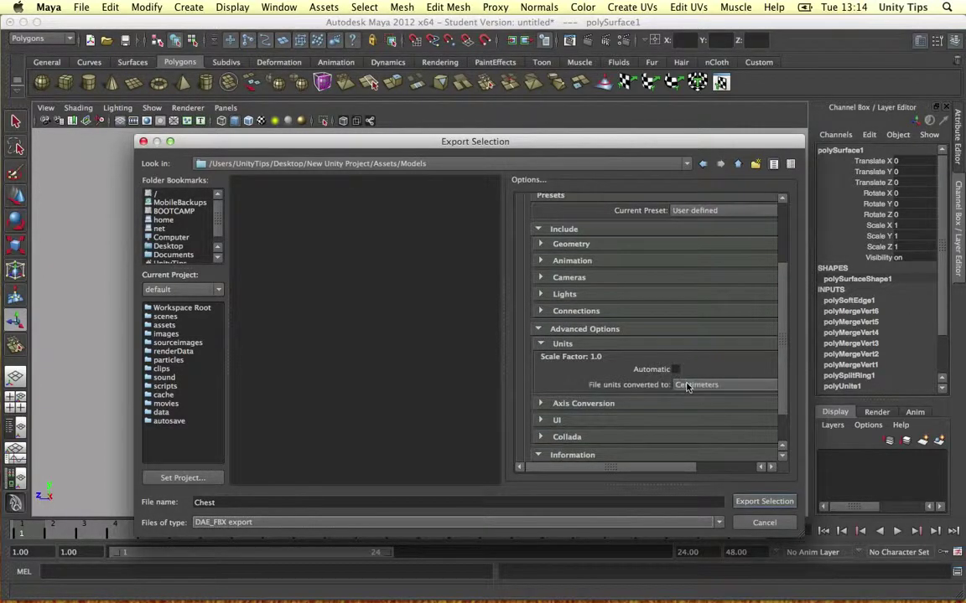
{"action": "left_click", "coordinate": [764, 502]}
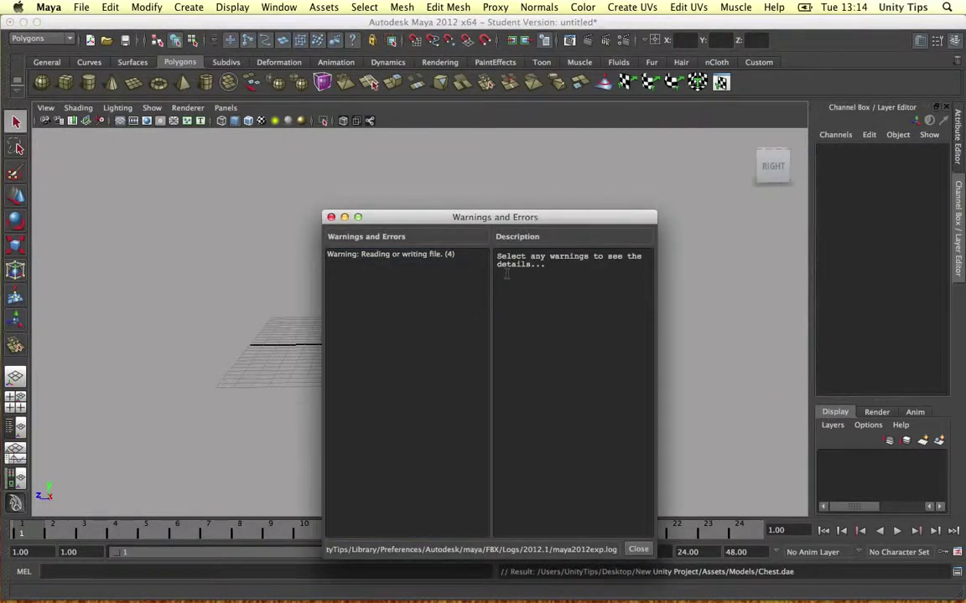
{"action": "left_click", "coordinate": [636, 548]}
Switch to Unity, expand the Models folder and place the Chest model in the dungeon scene
{"action": "key", "text": "ctrl+Up"}
{"action": "left_click", "coordinate": [273, 69]}
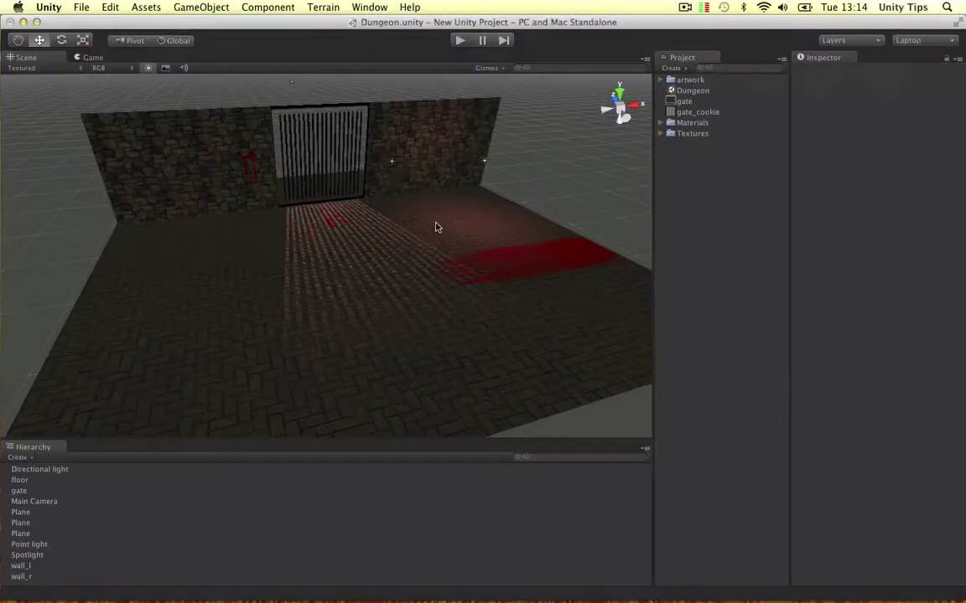
{"action": "left_click", "coordinate": [440, 230]}
{"action": "left_click", "coordinate": [660, 133]}
{"action": "left_click", "coordinate": [696, 145]}
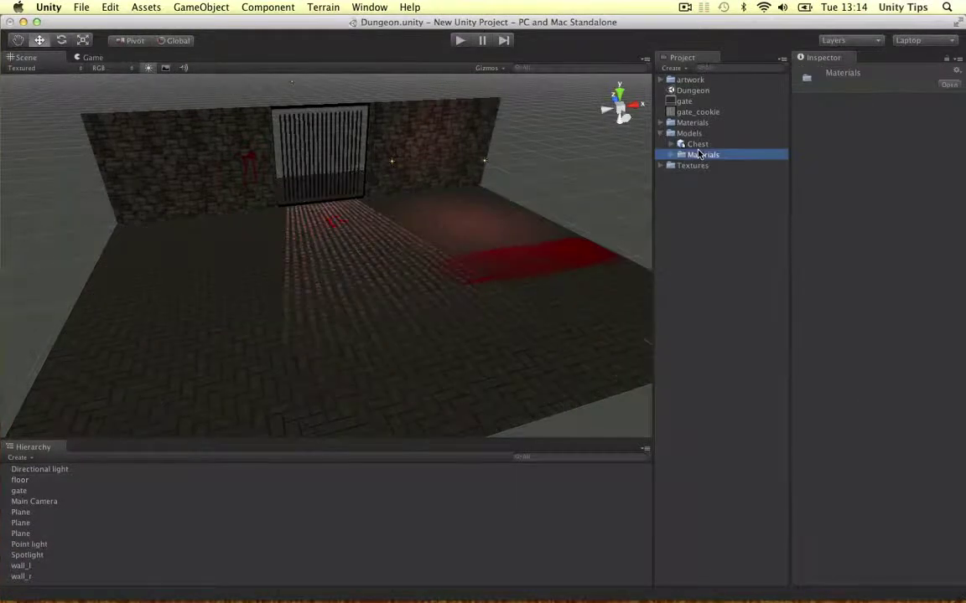
{"action": "left_click_drag", "start_coordinate": [698, 147], "coordinate": [329, 239]}
Scale the chest uniformly to about 0.71 and move it to the floor's far corner, by the outer end of the blood-stained wall
{"action": "left_click_drag", "start_coordinate": [249, 252], "coordinate": [210, 278], "text": "alt"}
{"action": "key", "text": "r"}
{"action": "key", "text": "w"}
{"action": "left_click_drag", "start_coordinate": [326, 242], "coordinate": [360, 298], "text": "alt"}
{"action": "key", "text": "f"}
{"action": "scroll", "coordinate": [354, 233], "scroll_direction": "down", "scroll_amount": 3}
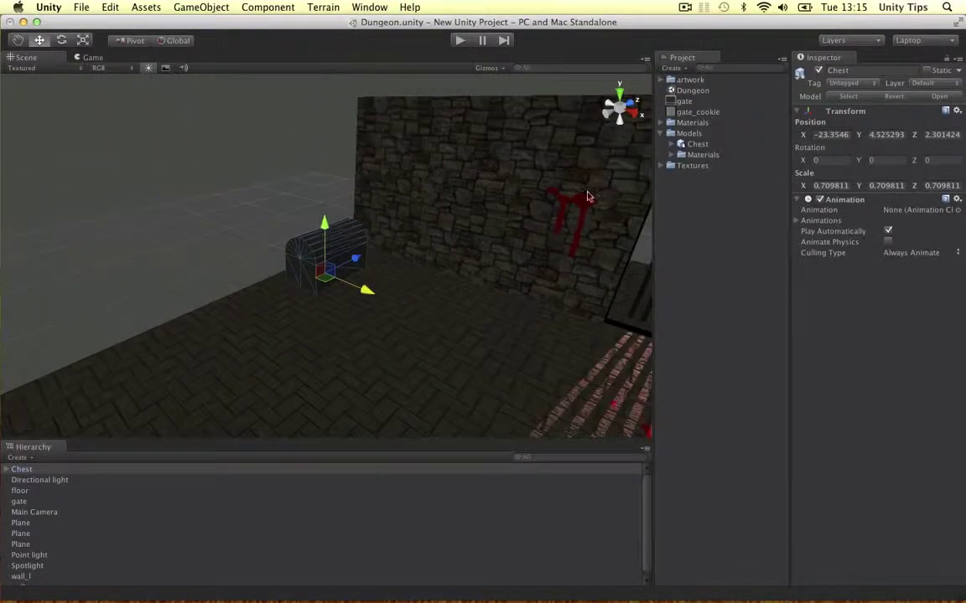
Create a new material named Gold in the project
{"action": "left_click", "coordinate": [686, 222]}
{"action": "right_click", "coordinate": [688, 220]}
{"action": "mouse_move", "coordinate": [829, 227]}
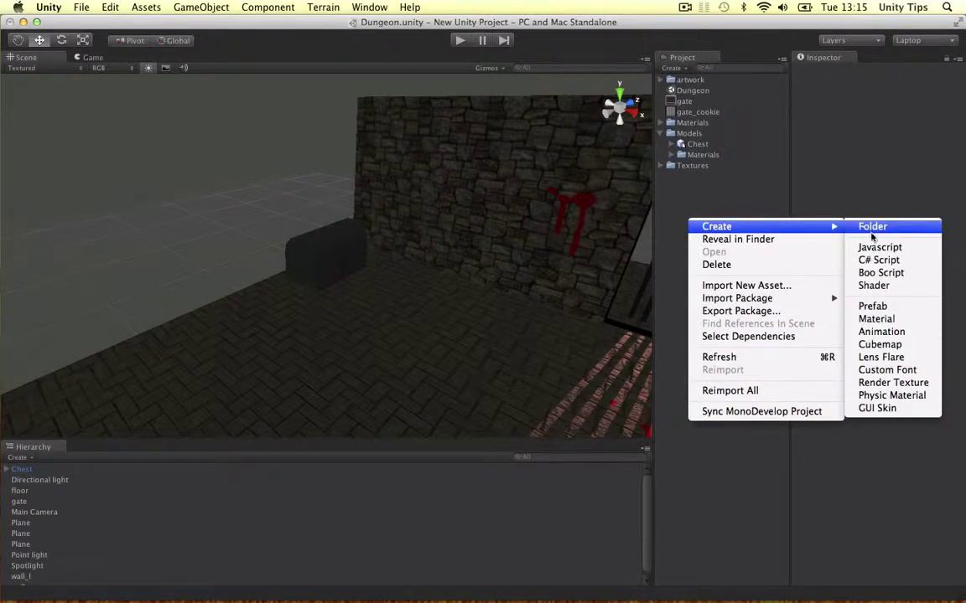
{"action": "left_click", "coordinate": [876, 318]}
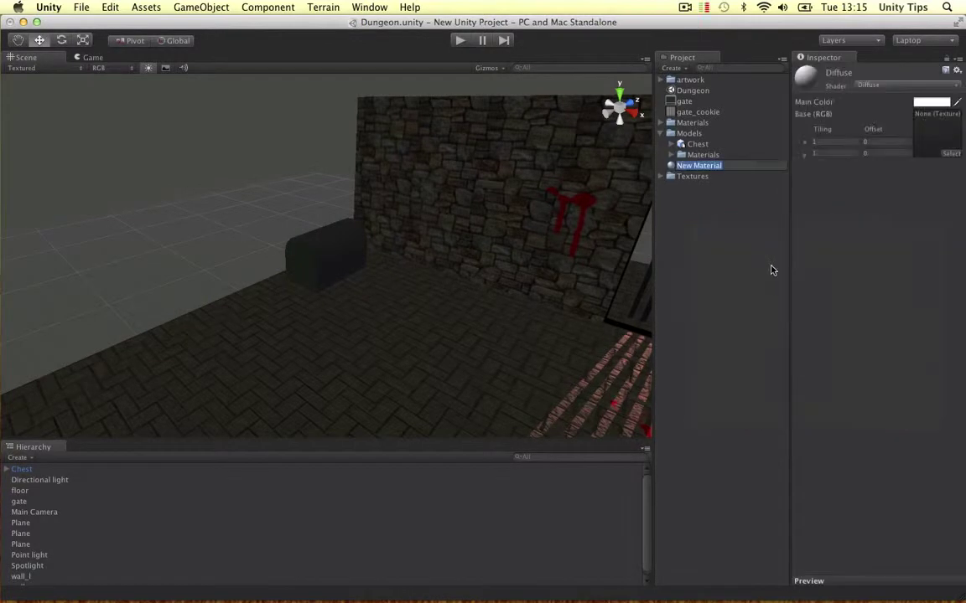
{"action": "type", "text": "Gols"}
{"action": "key", "text": "BackSpace"}
{"action": "type", "text": "d"}
{"action": "key", "text": "Return"}
Set the Gold material's main color to a bright golden yellow
{"action": "left_click", "coordinate": [922, 102]}
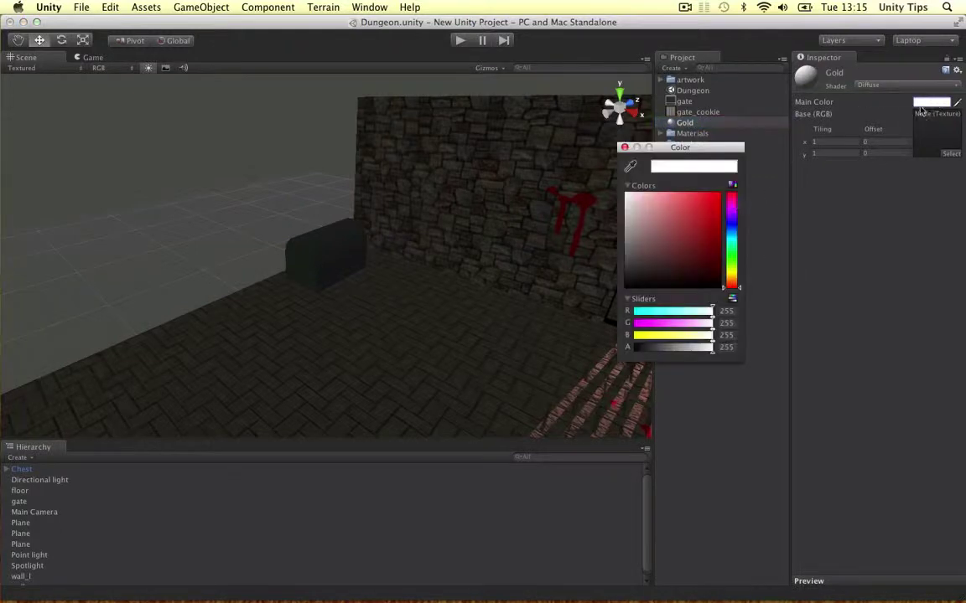
{"action": "left_click_drag", "start_coordinate": [734, 280], "coordinate": [734, 275]}
{"action": "left_click_drag", "start_coordinate": [715, 217], "coordinate": [719, 192]}
{"action": "left_click", "coordinate": [623, 148]}
Change the Gold material's shader to Specular and set its specular color to a very light, slightly warm off-white
{"action": "left_click", "coordinate": [905, 85]}
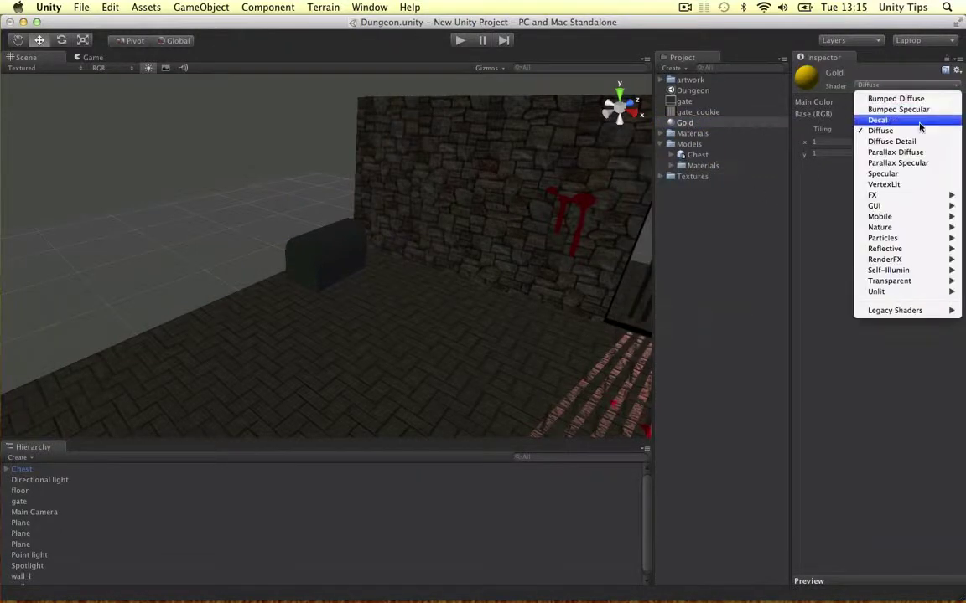
{"action": "left_click", "coordinate": [898, 174]}
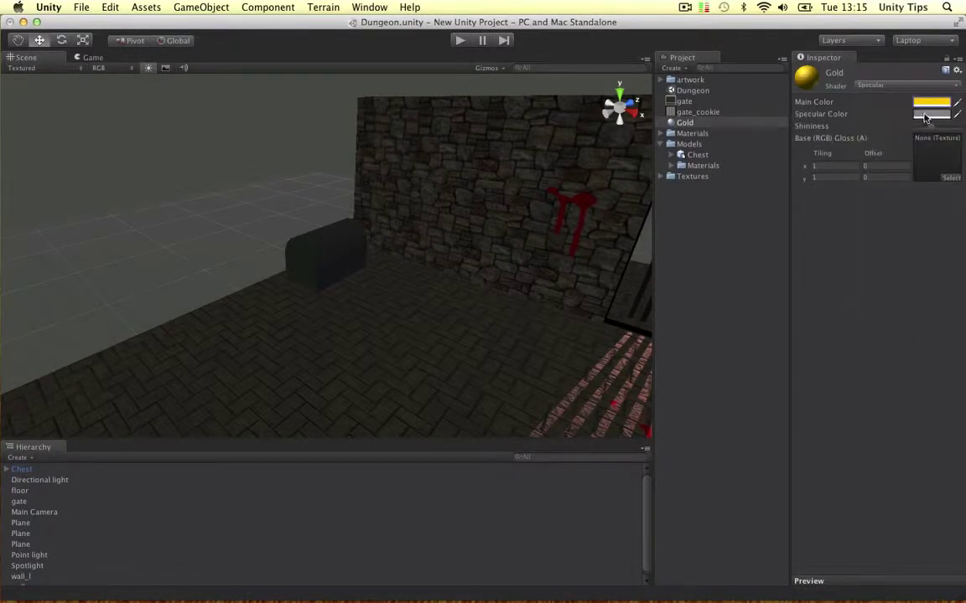
{"action": "left_click", "coordinate": [926, 114]}
{"action": "left_click", "coordinate": [736, 273]}
{"action": "mouse_move", "coordinate": [631, 198]}
{"action": "left_mouse_down"}
{"action": "mouse_move", "coordinate": [614, 201]}
{"action": "mouse_move", "coordinate": [638, 213]}
{"action": "left_mouse_up"}
{"action": "left_click", "coordinate": [625, 147]}
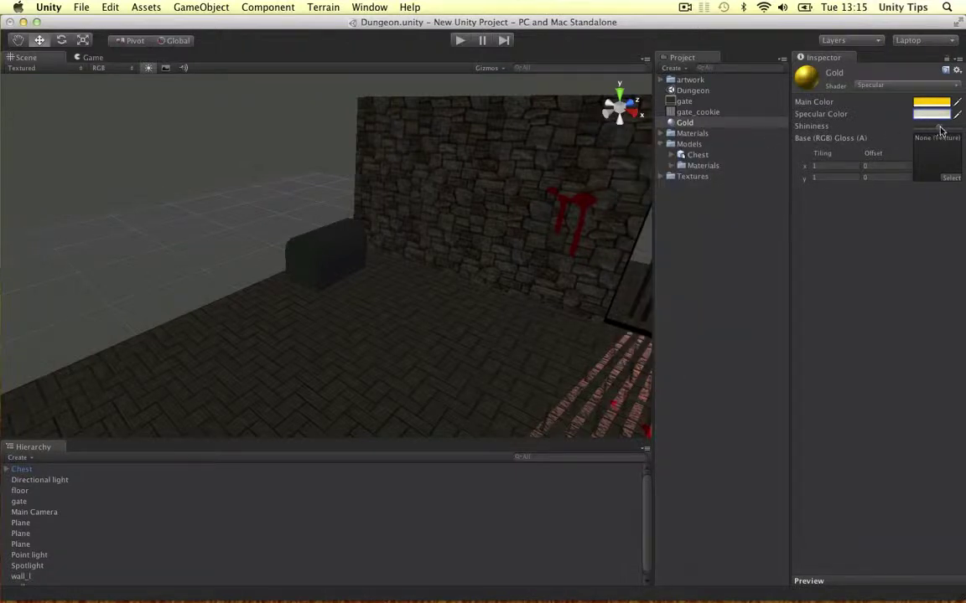
Apply the Gold material to the chest in the scene and collapse the Models folder
{"action": "left_click_drag", "start_coordinate": [685, 126], "coordinate": [326, 249]}
{"action": "left_click", "coordinate": [326, 249]}
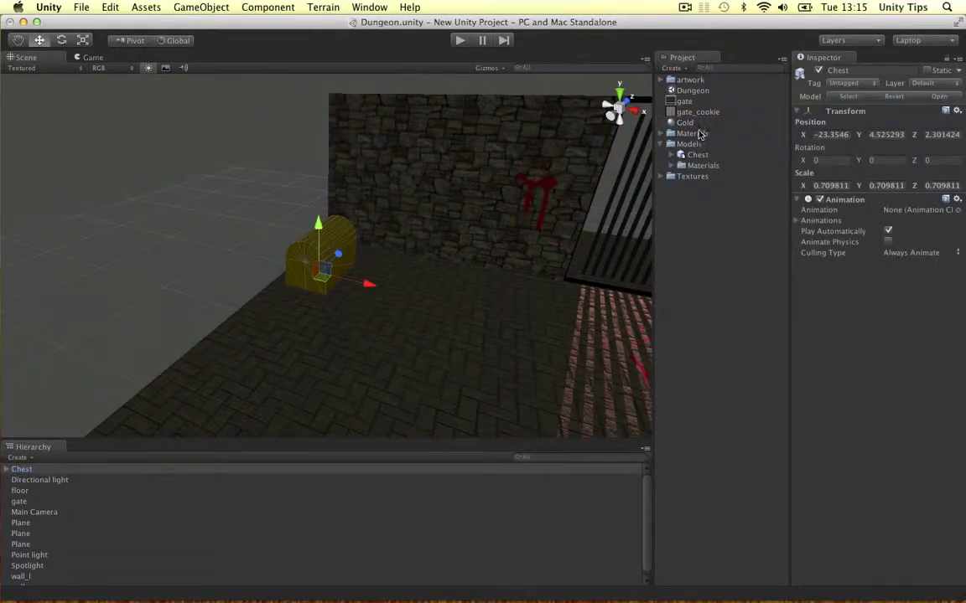
{"action": "left_click", "coordinate": [661, 145]}
Darken the Gold material's main color to RGB 135, 105, 0
{"action": "left_click", "coordinate": [683, 122]}
{"action": "left_click", "coordinate": [922, 104]}
{"action": "left_click_drag", "start_coordinate": [689, 193], "coordinate": [717, 238]}
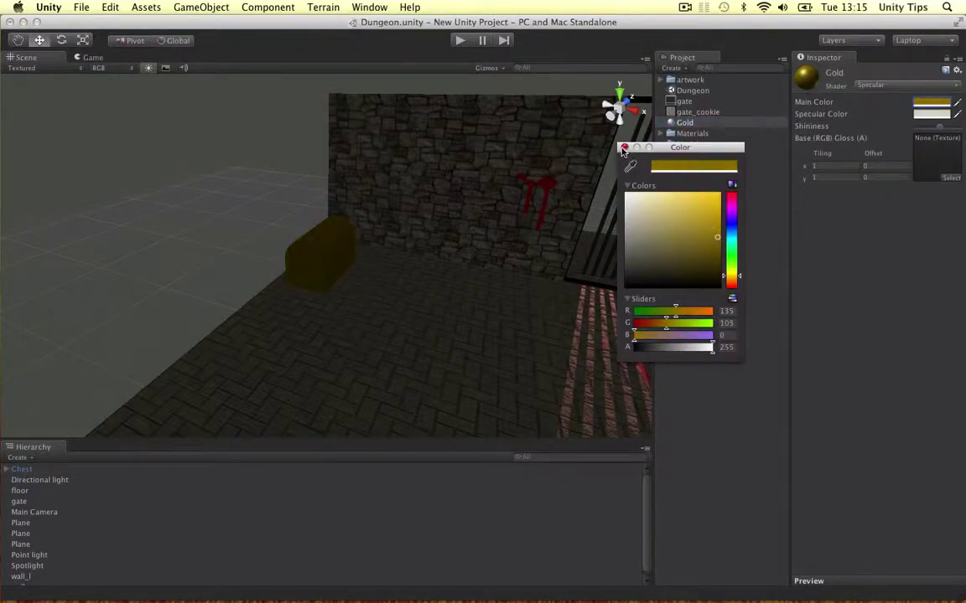
{"action": "left_click", "coordinate": [623, 149]}
Move the chest closer to the back wall, to a Z position of about 3.67, and save the scene
{"action": "left_click_drag", "start_coordinate": [580, 196], "coordinate": [237, 205], "text": "alt"}
{"action": "left_click", "coordinate": [246, 224]}
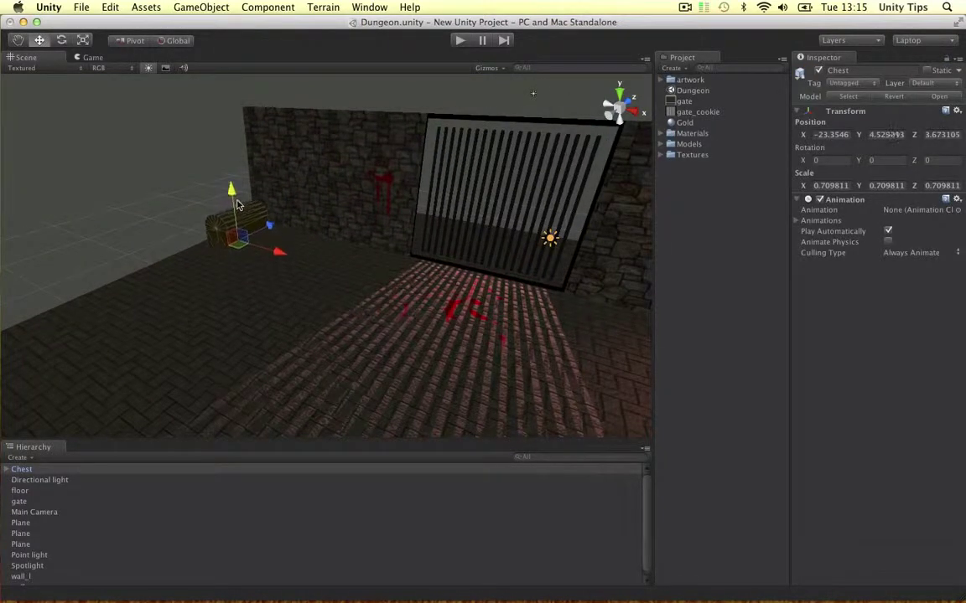
{"action": "left_click", "coordinate": [156, 199]}
{"action": "left_click_drag", "start_coordinate": [156, 198], "coordinate": [339, 229], "text": "alt"}
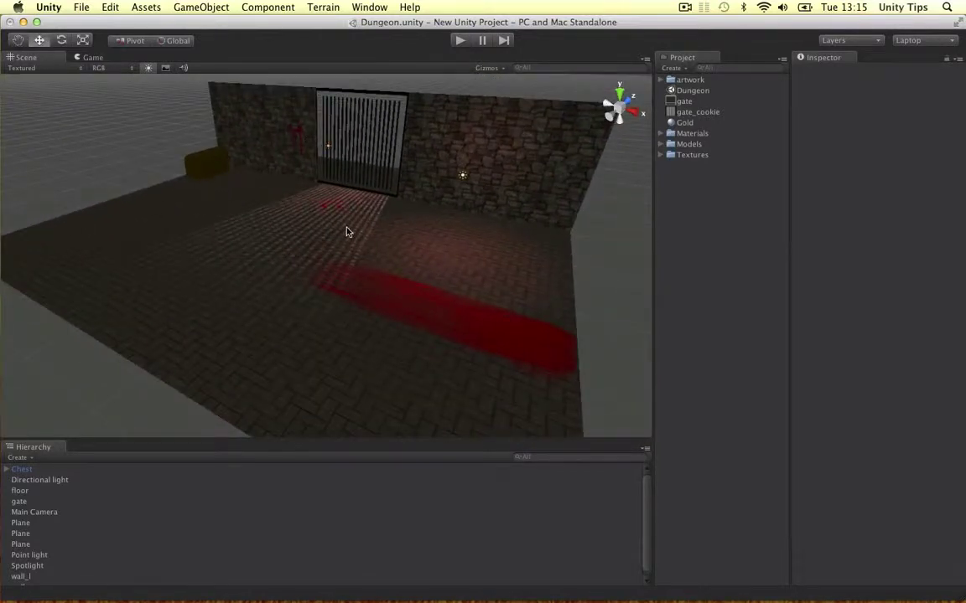
{"action": "key", "text": "super+s"}
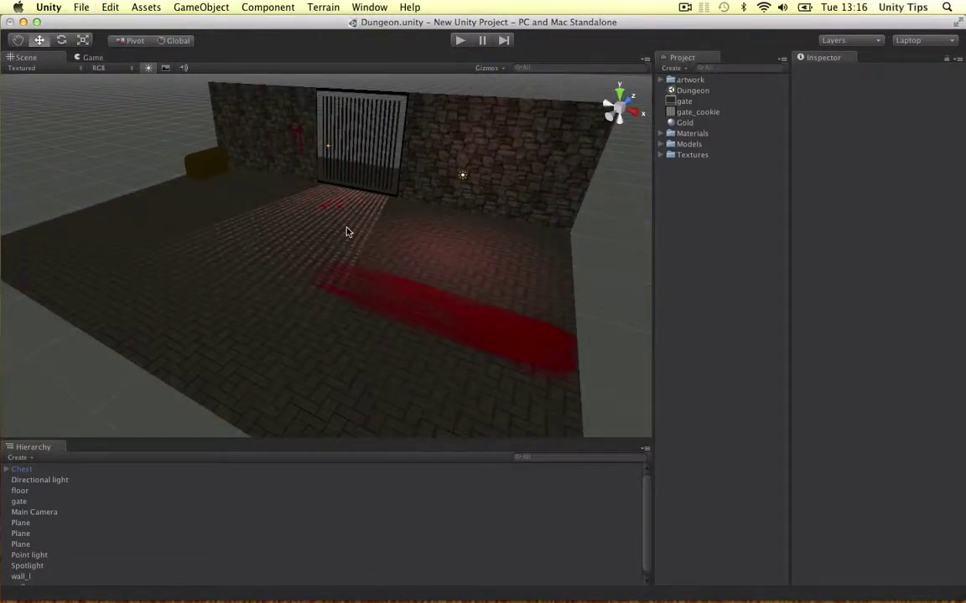